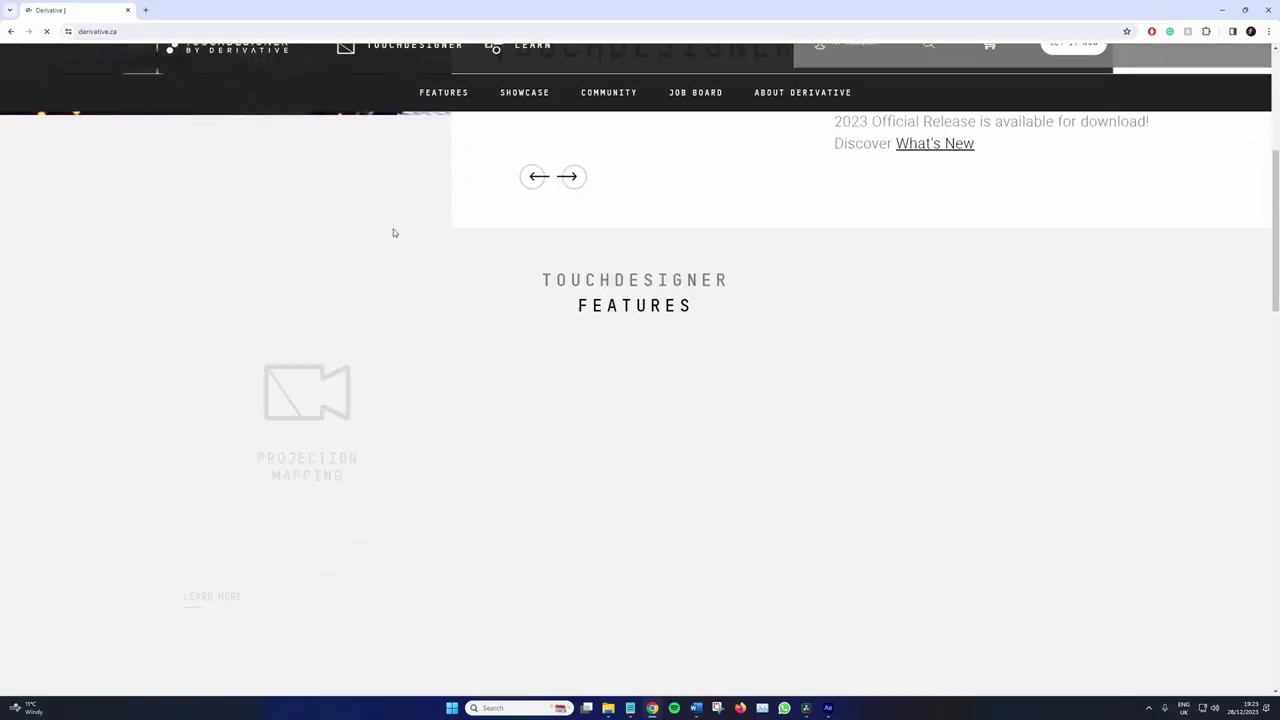
Look through the TouchDesigner site's showcase and examine the TDBitwig demo learning toolkit post.
scroll(393, 233, up, 4)
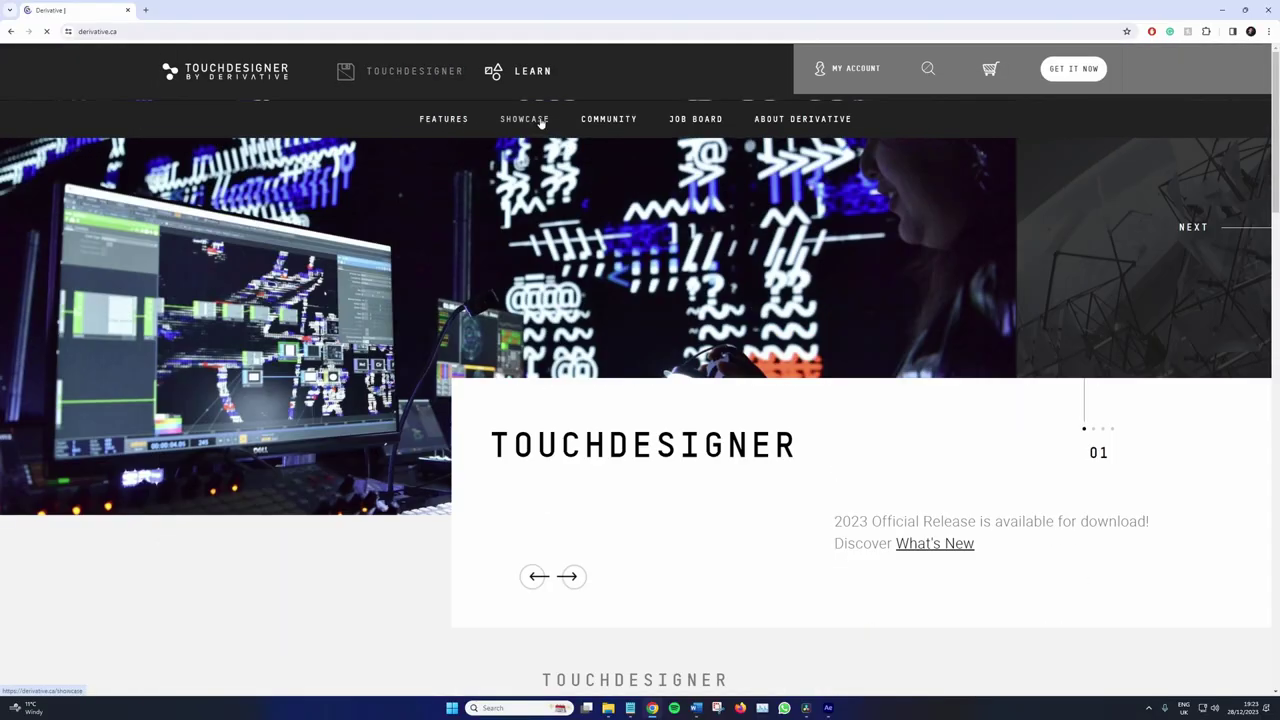
scroll(434, 303, down, 3)
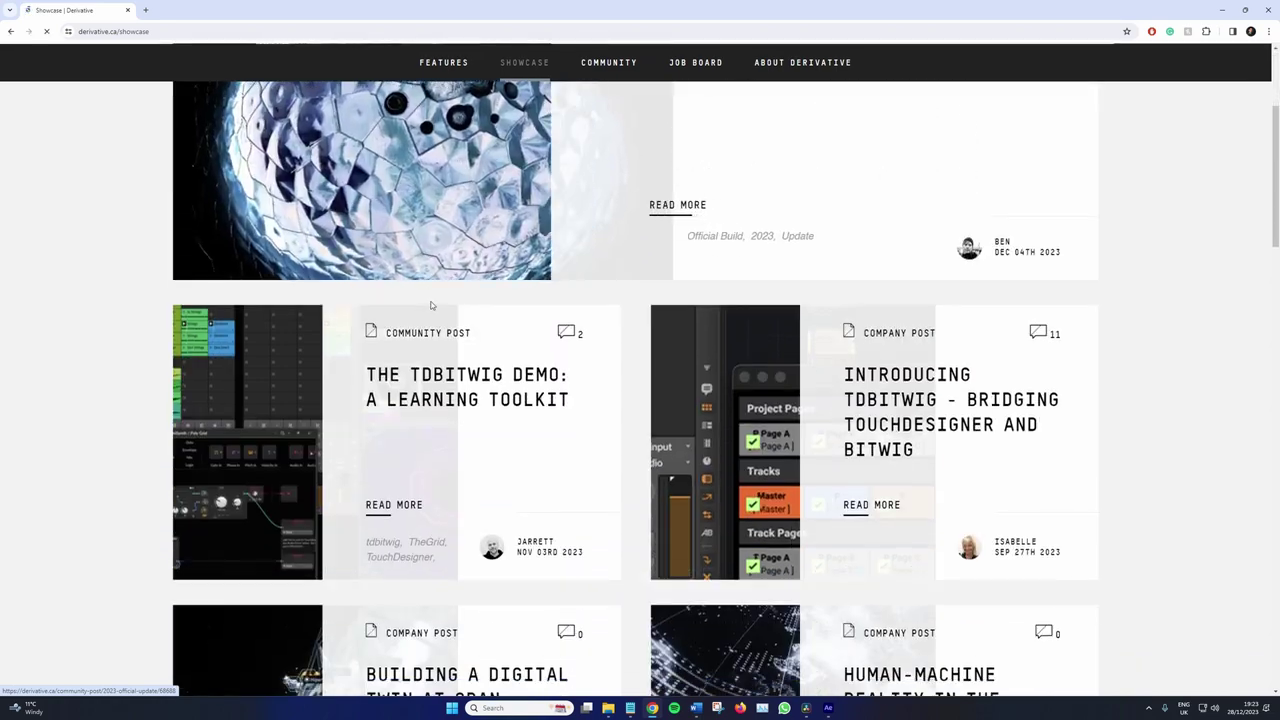
click(254, 349)
scroll(255, 348, down, 7)
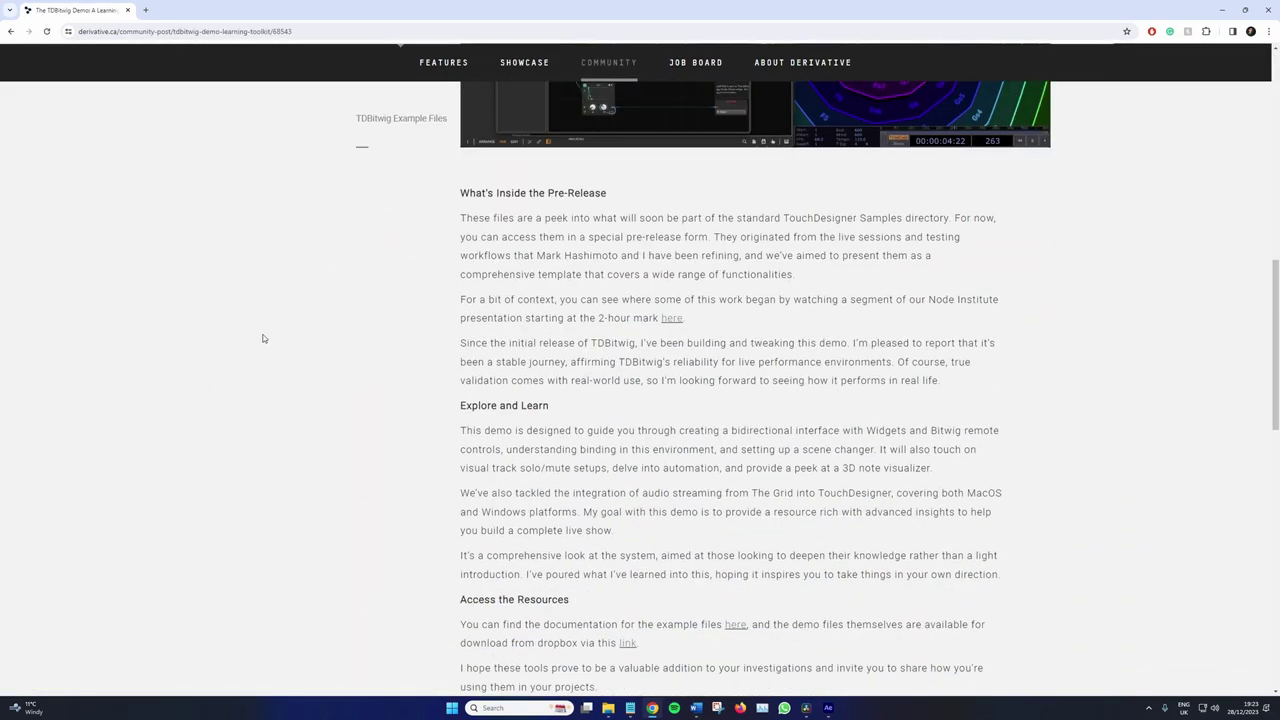
scroll(240, 368, up, 8)
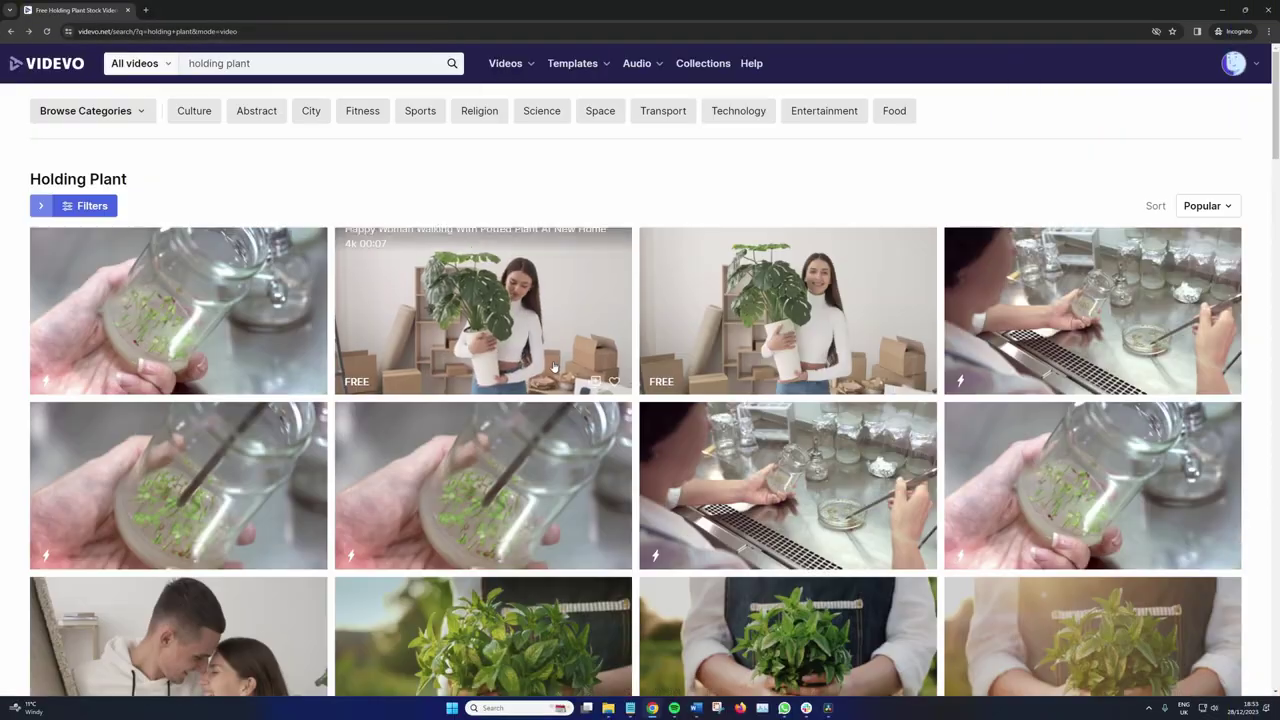
Browse the holding plant stock videos and view the clip of a farmer holding a handful of mint.
scroll(553, 366, down, 3)
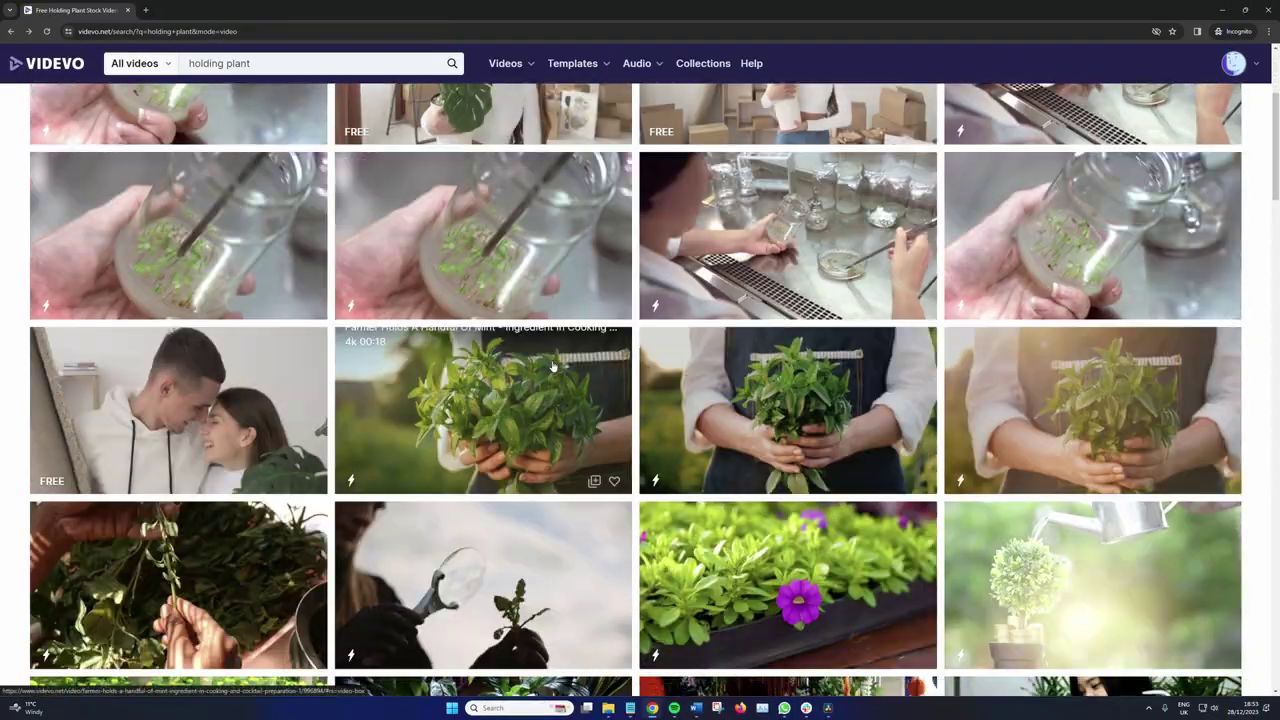
click(531, 413)
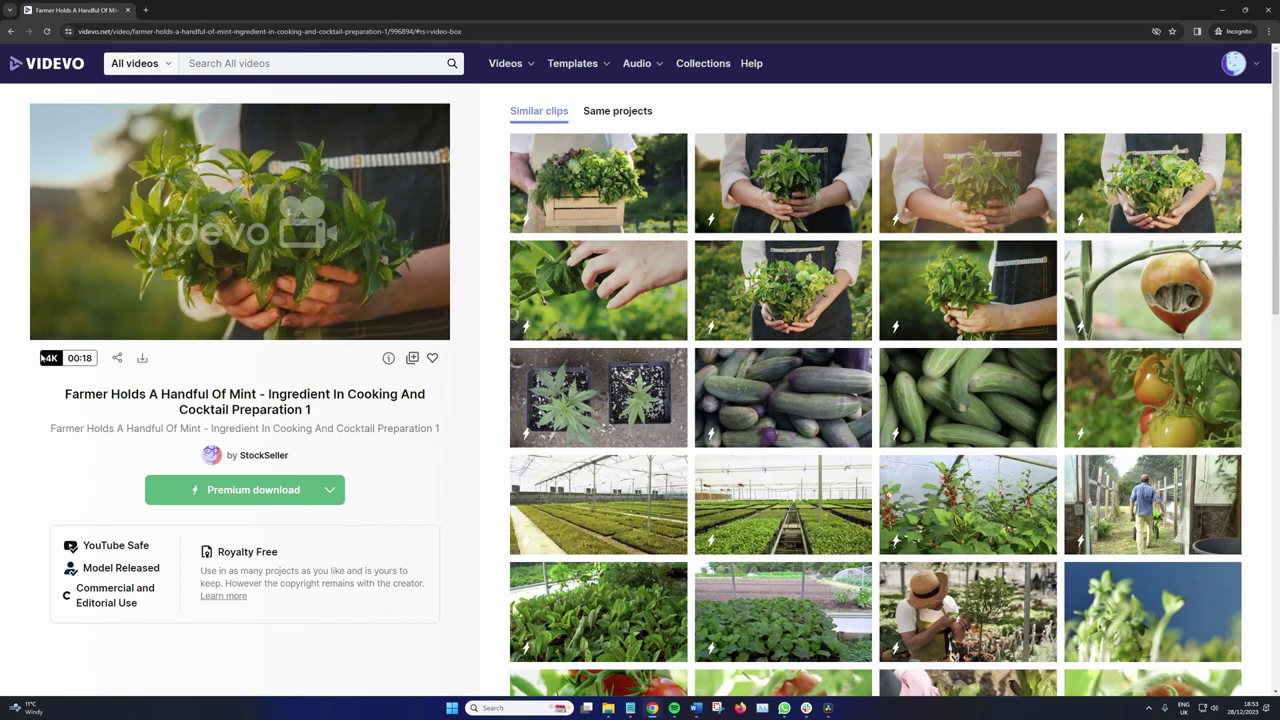
click(7, 32)
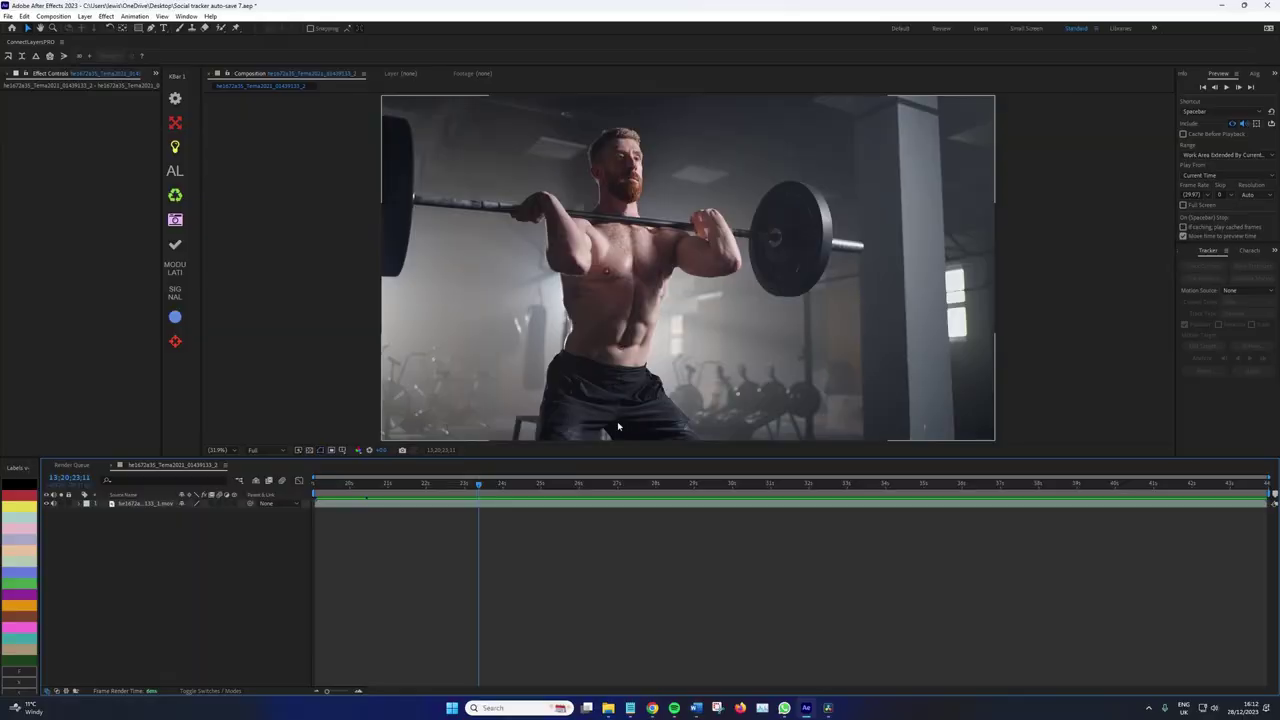
Start motion tracking on the weightlifter footage and place the track point on the lifter's raised elbow.
click(145, 503)
click(1204, 278)
scroll(697, 265, up, 3)
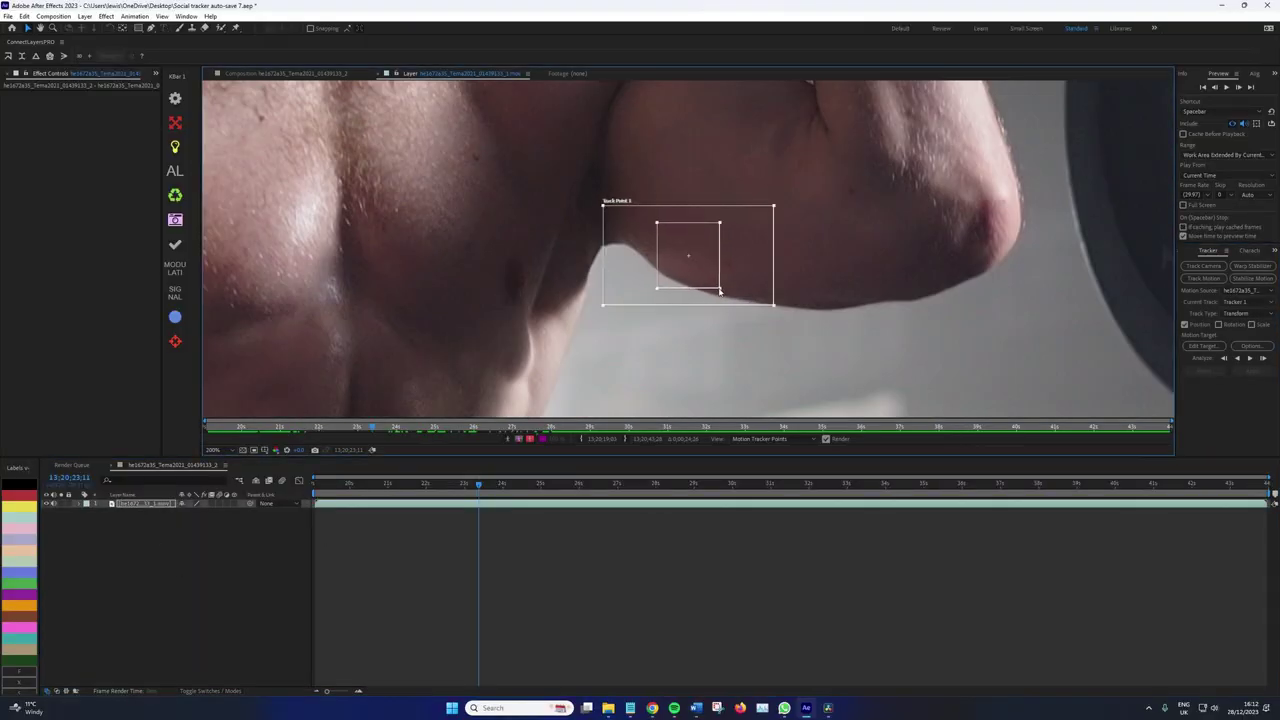
drag(720, 291, 1004, 272)
Analyze the elbow track forward through the lift, stopping once the elbow rises out of the close-up view.
click(1253, 363)
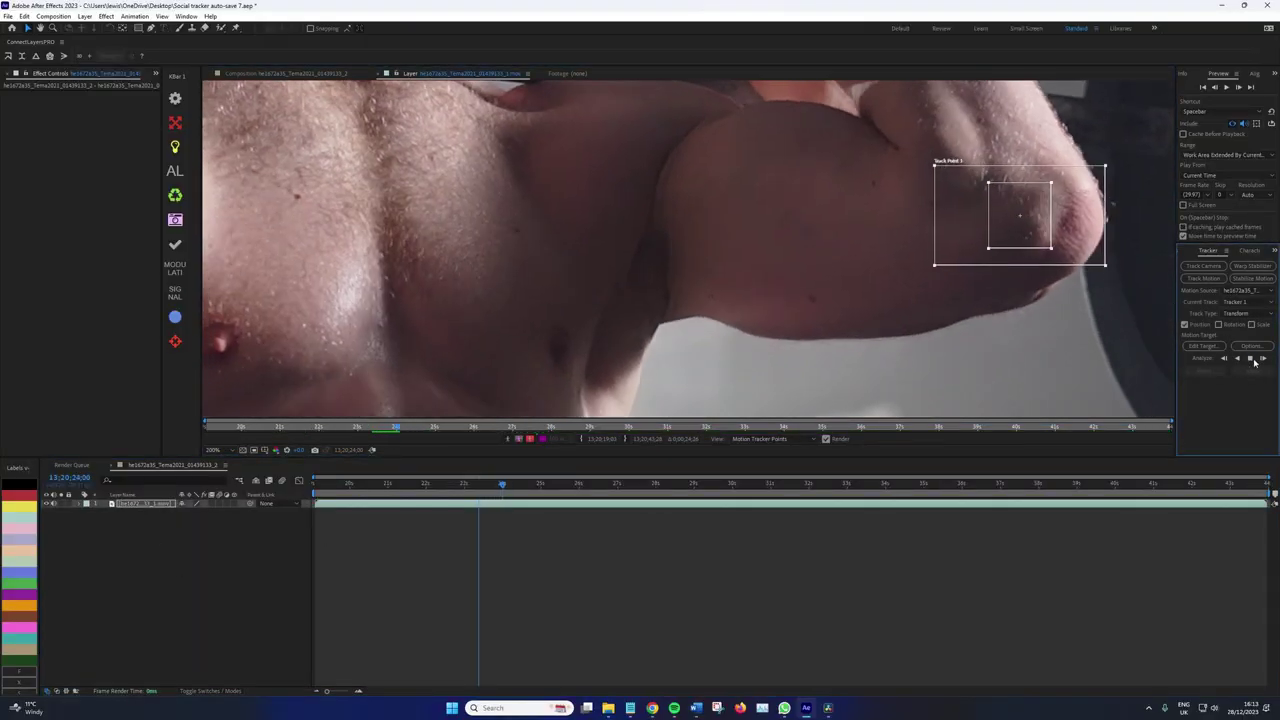
scroll(728, 410, down, 1)
drag(750, 350, 581, 395)
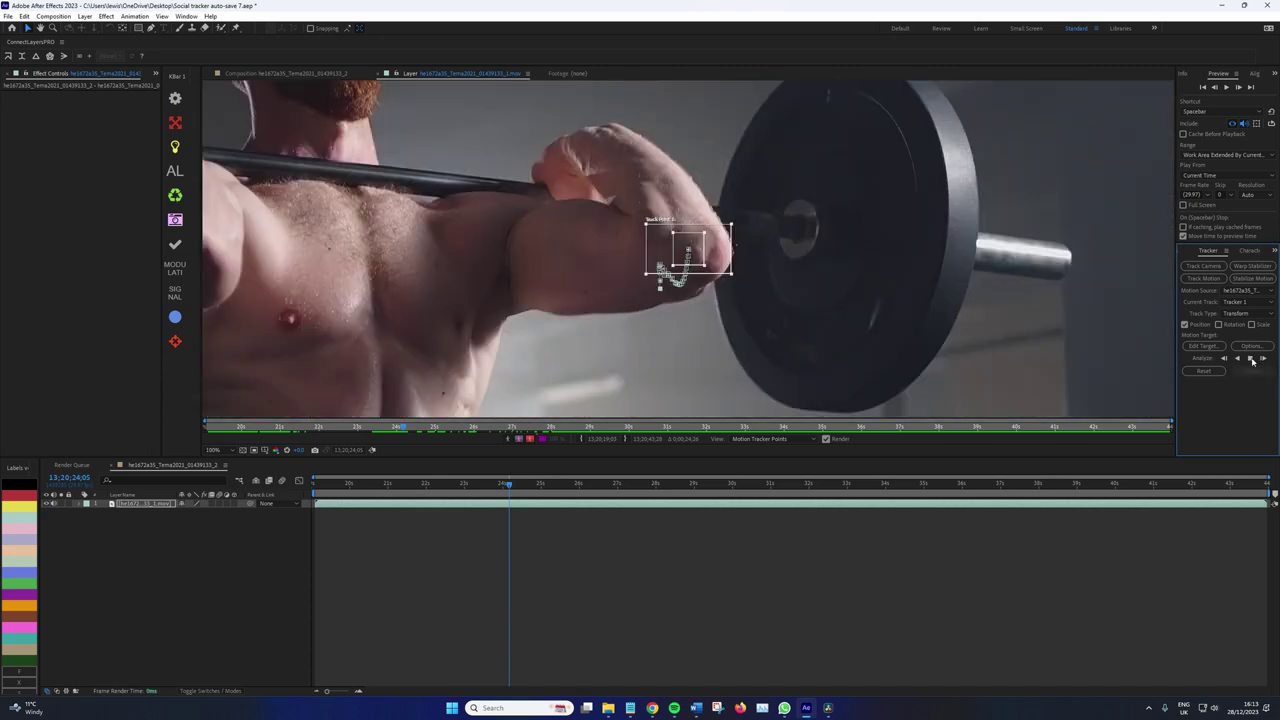
click(1250, 359)
click(1249, 362)
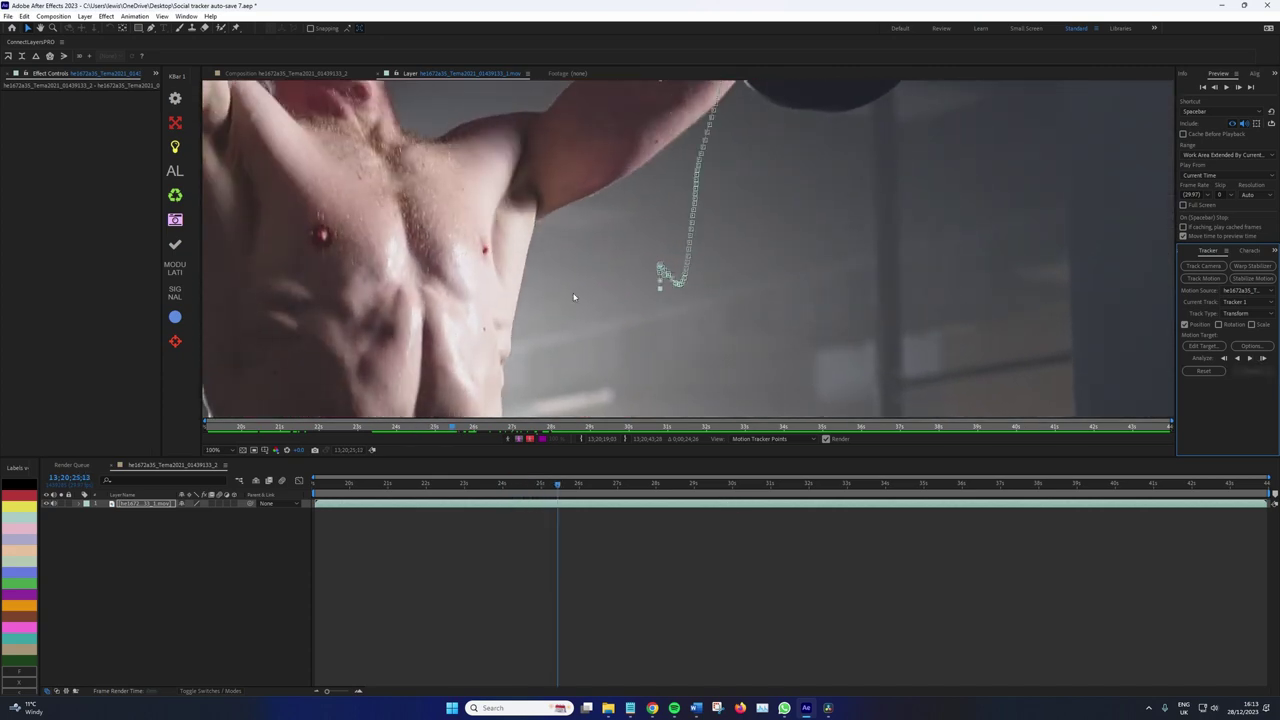
Add a null object named Elbow and set it as the tracker's motion target.
click(84, 16)
mouse_move(99, 28)
click(316, 72)
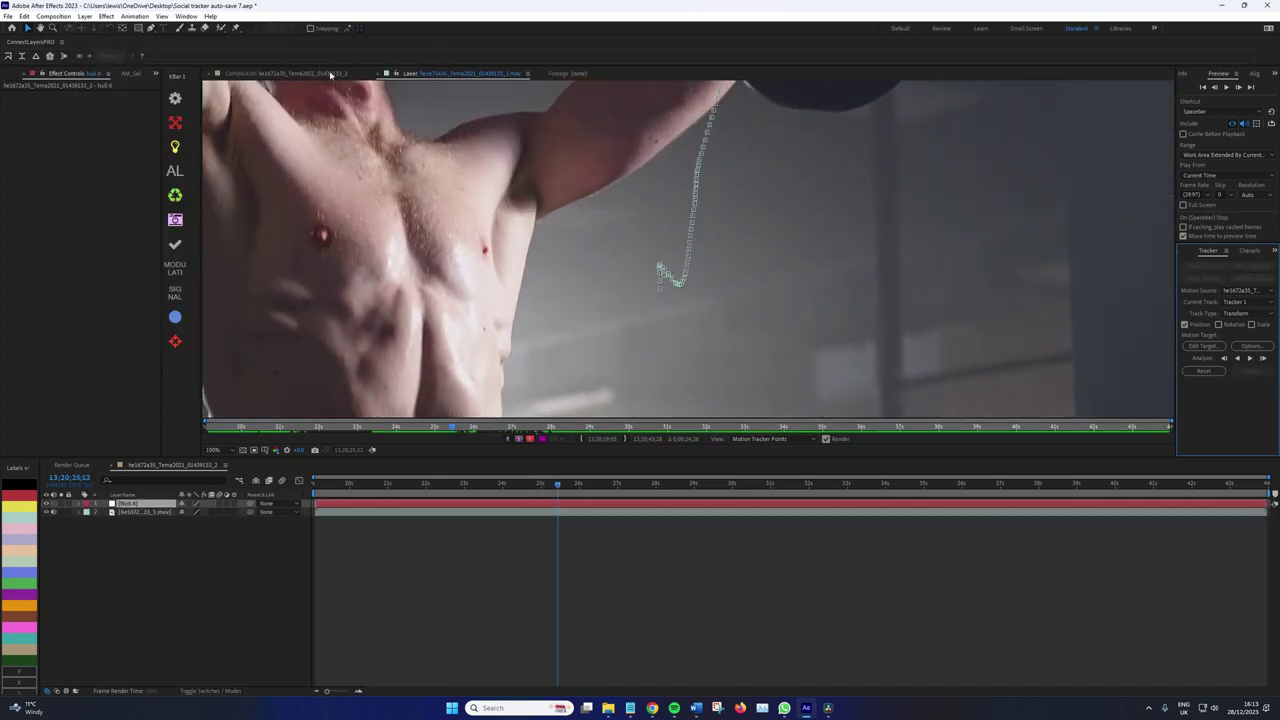
right_click(140, 504)
click(170, 484)
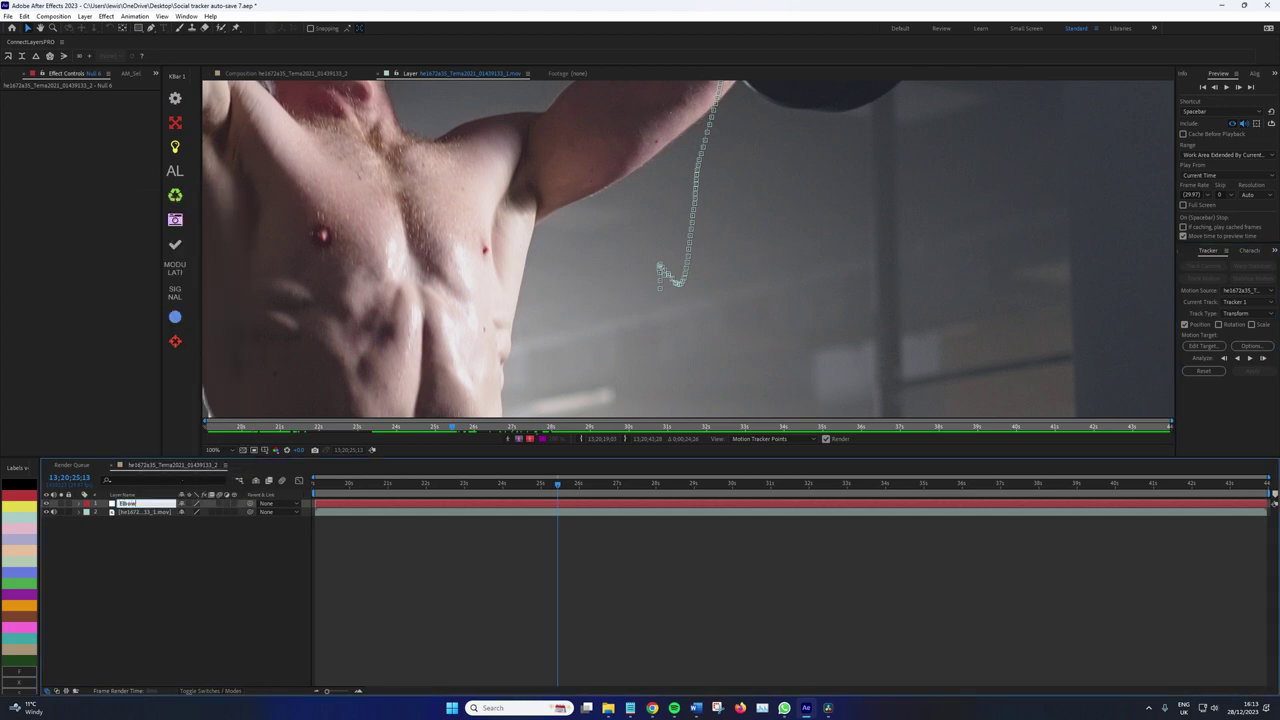
click(1201, 346)
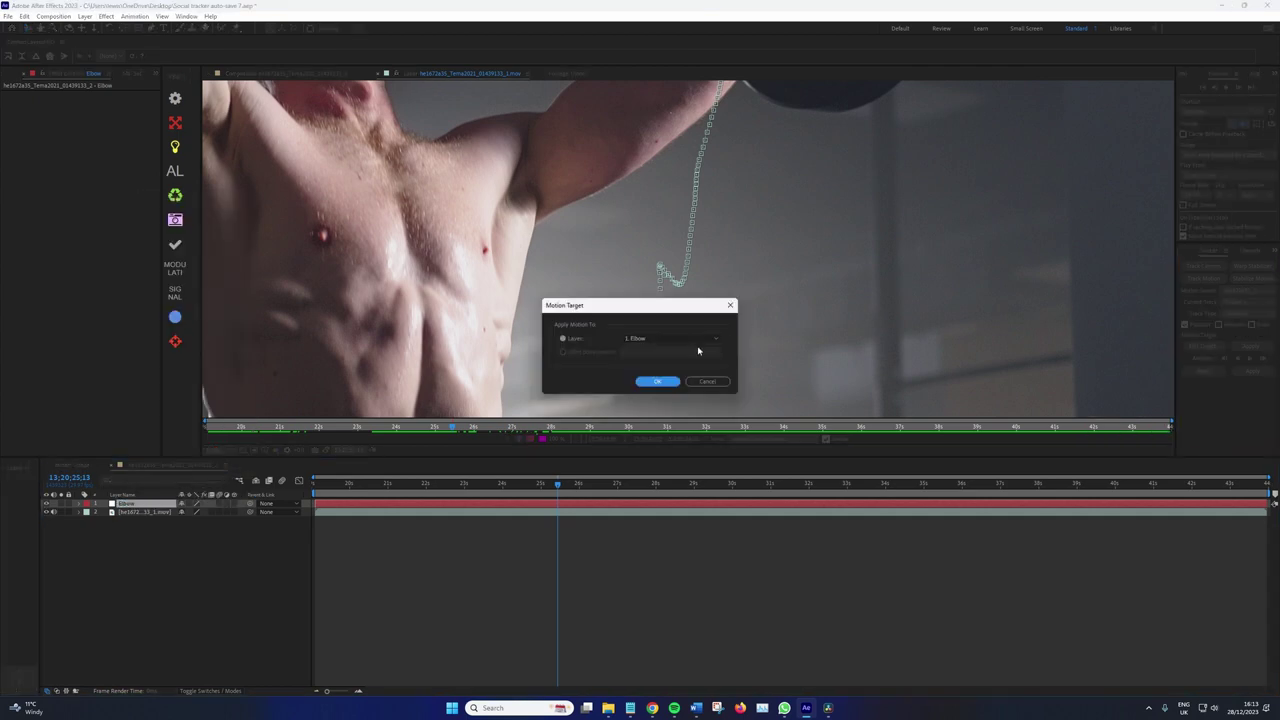
click(658, 382)
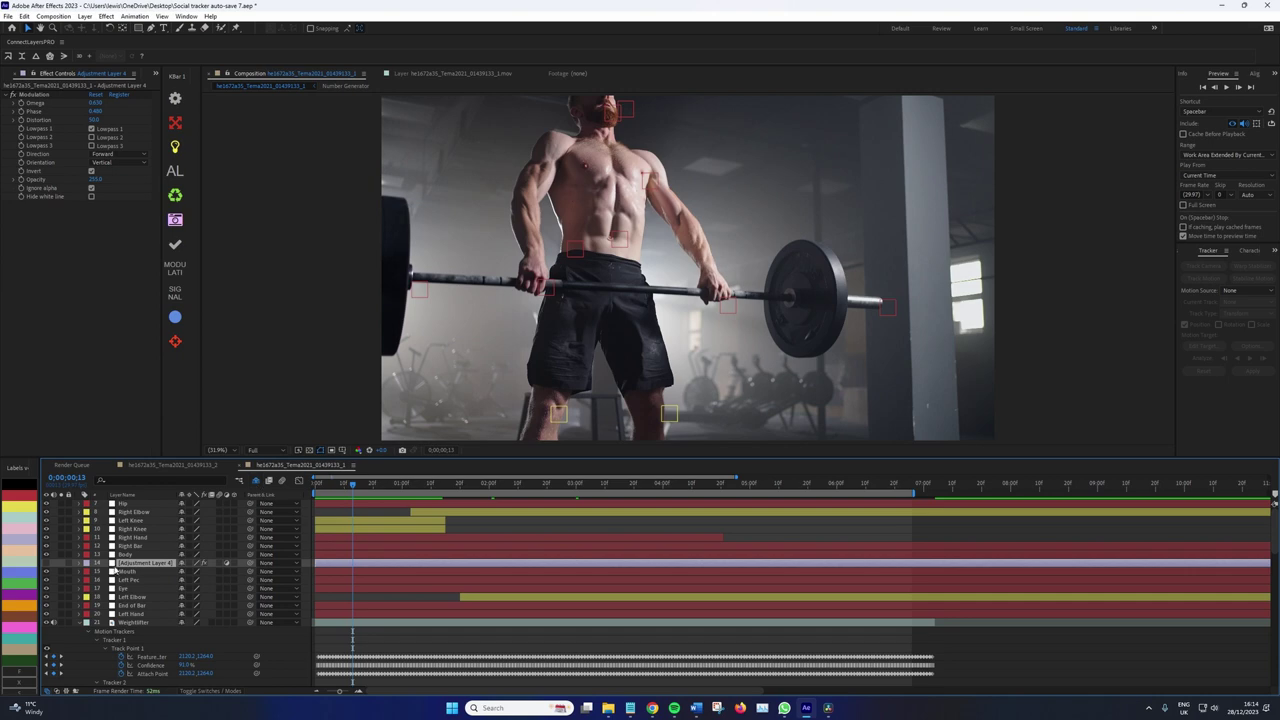
Delete the Modulation adjustment layer from the tracked composition and return to the beginning of the timeline.
key(Delete)
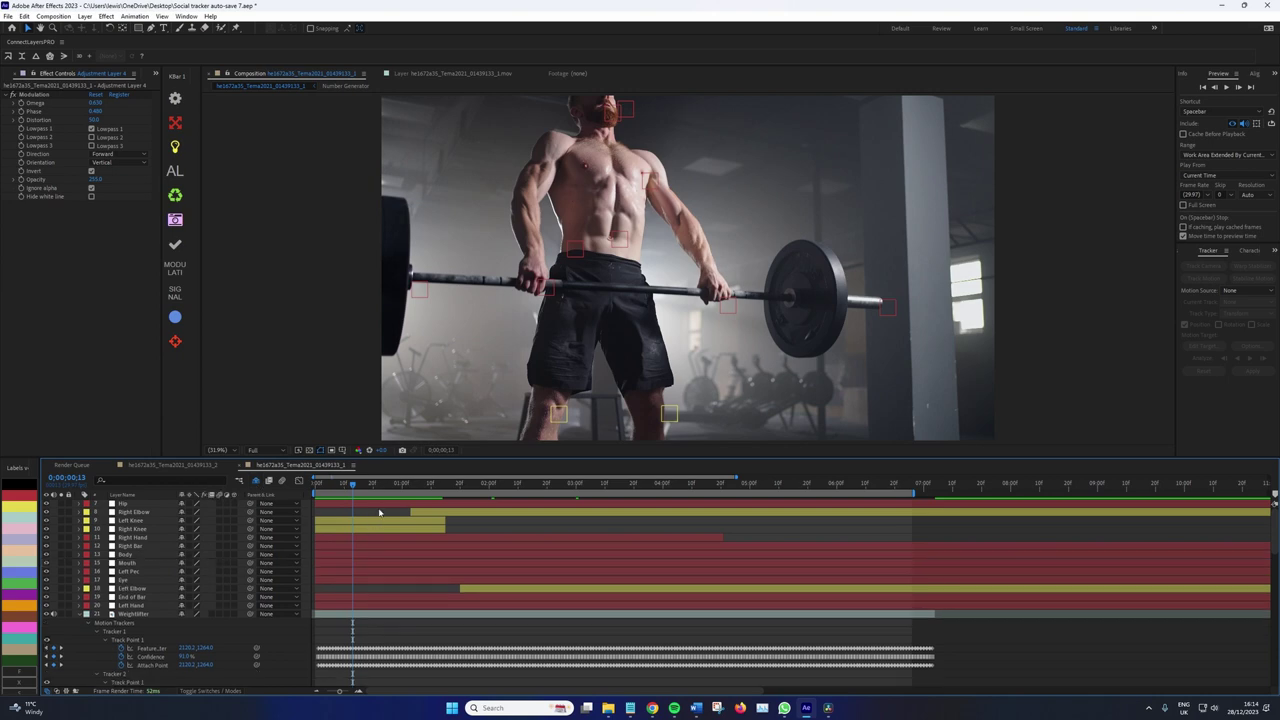
drag(355, 488, 283, 485)
scroll(445, 371, up, 1)
scroll(445, 371, down, 2)
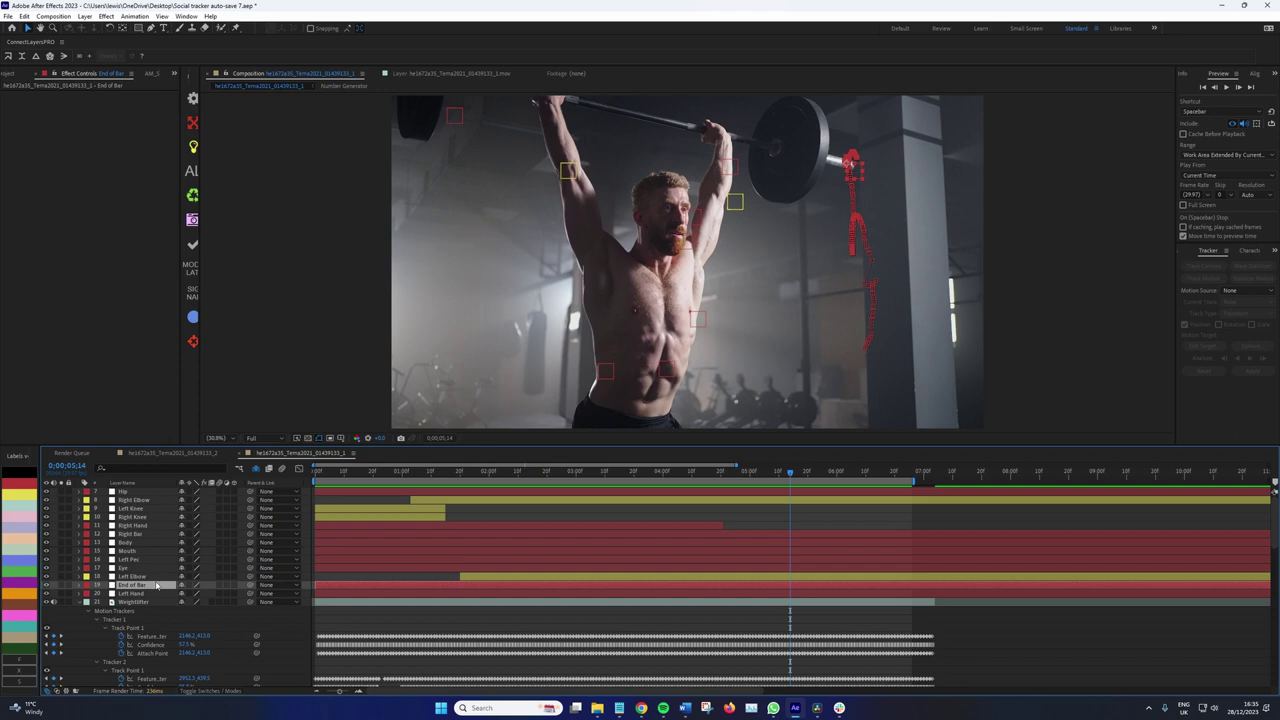
Connect the Left Hand and Left Elbow nulls with a line layer named Elbow to Hand.
click(155, 577)
shift+click(150, 594)
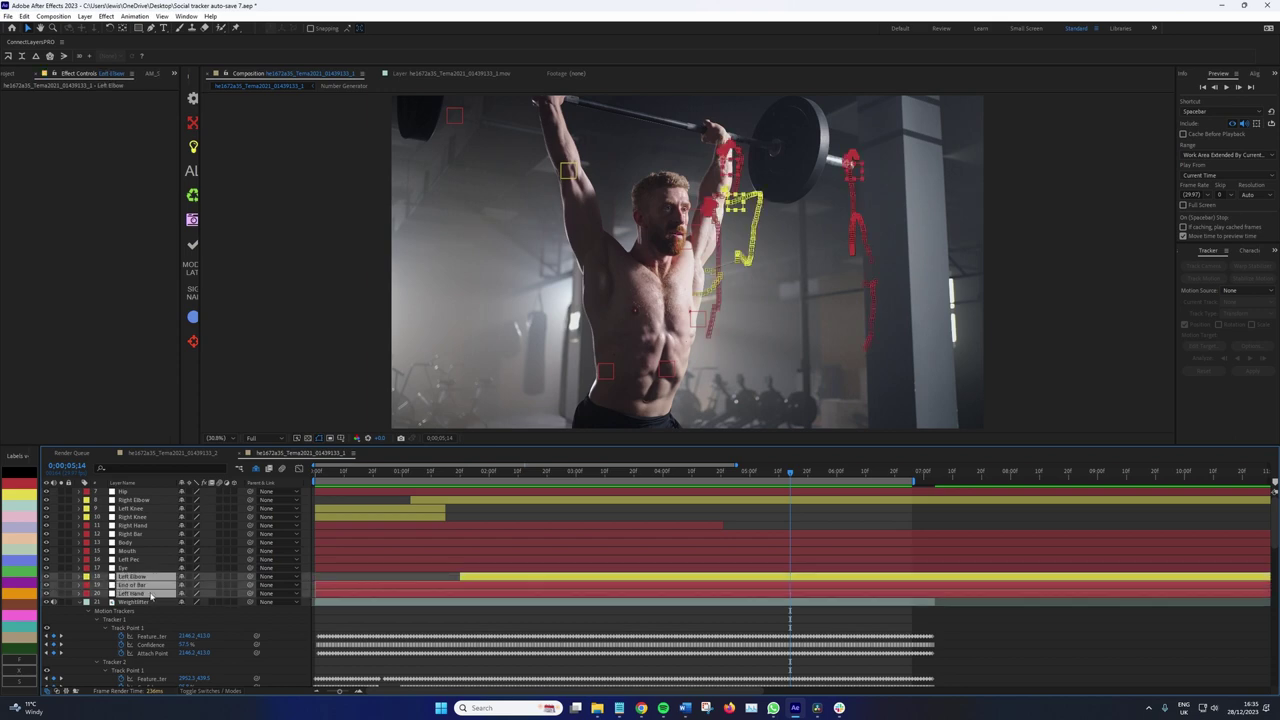
click(151, 602)
click(142, 586)
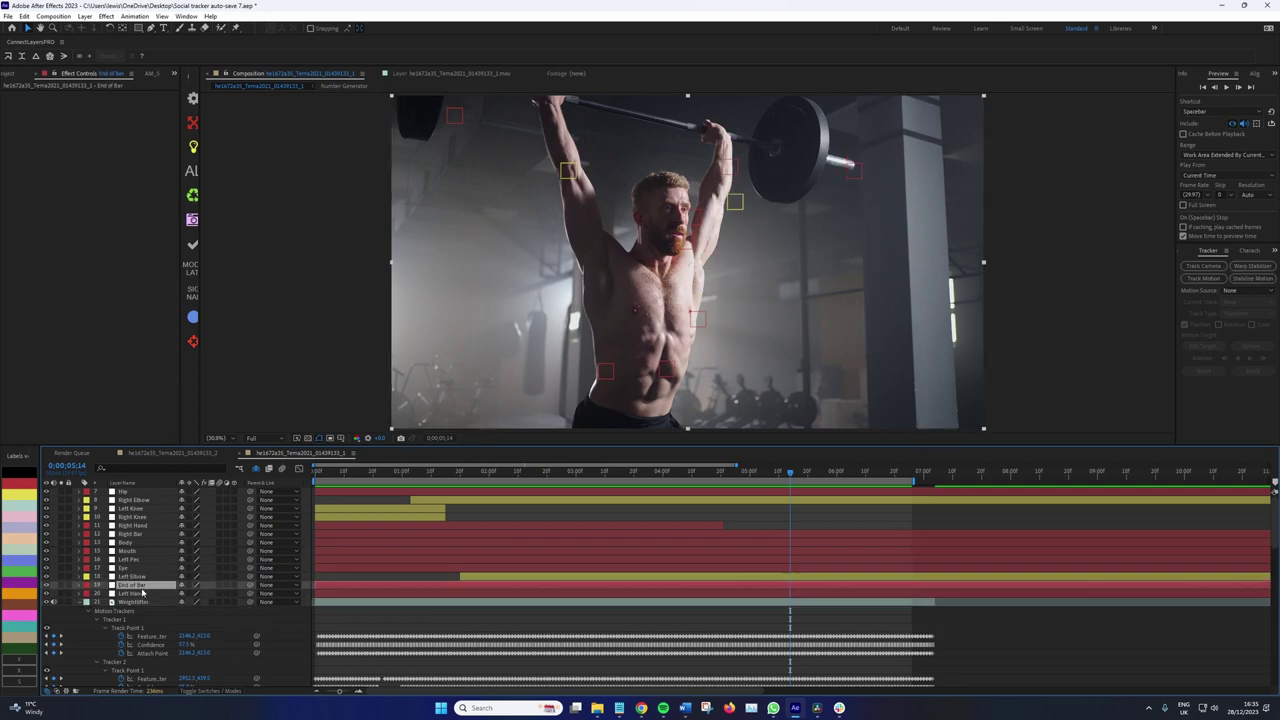
click(151, 594)
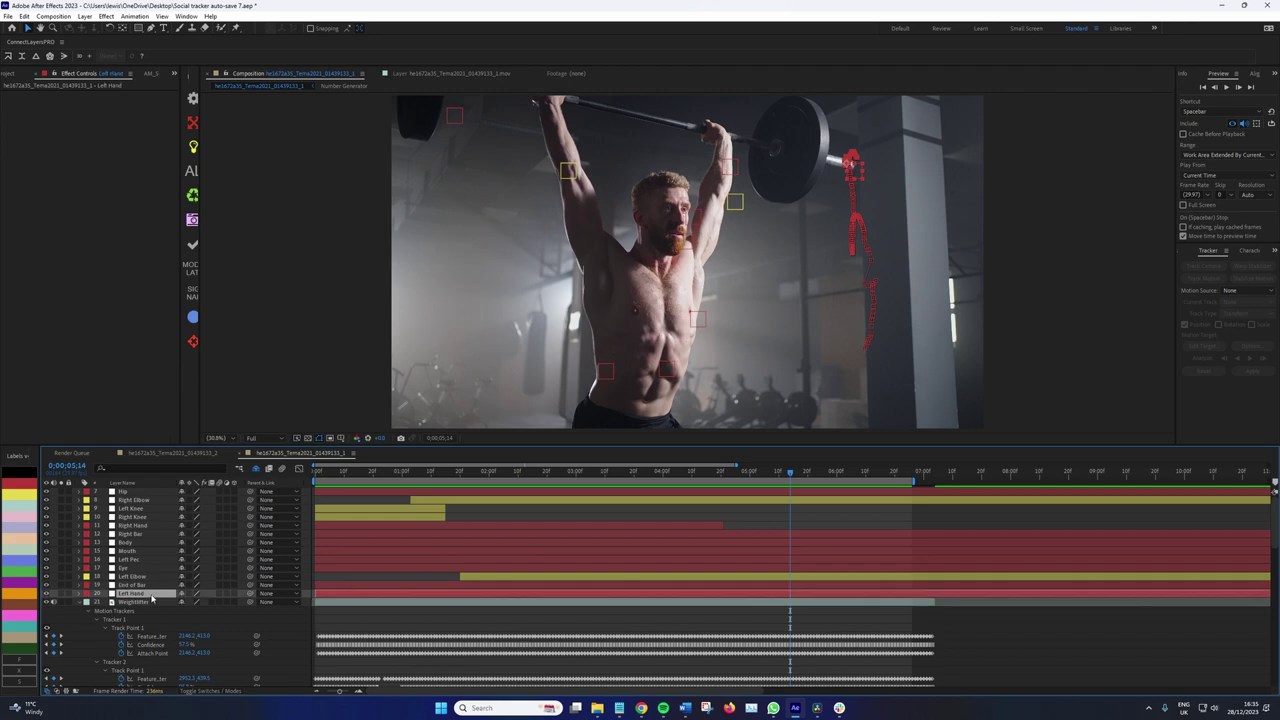
ctrl+click(145, 577)
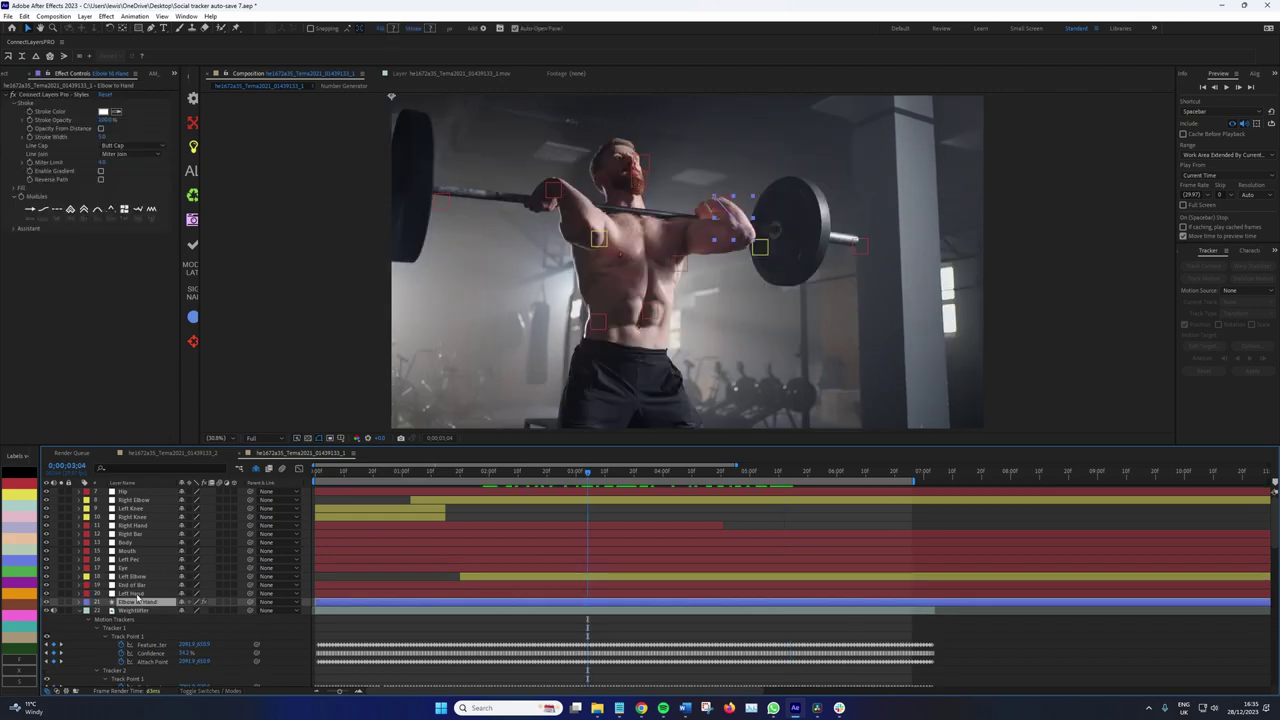
Connect the Left Hand and End of Bar nulls with a line layer named Hand to Bar.
click(145, 594)
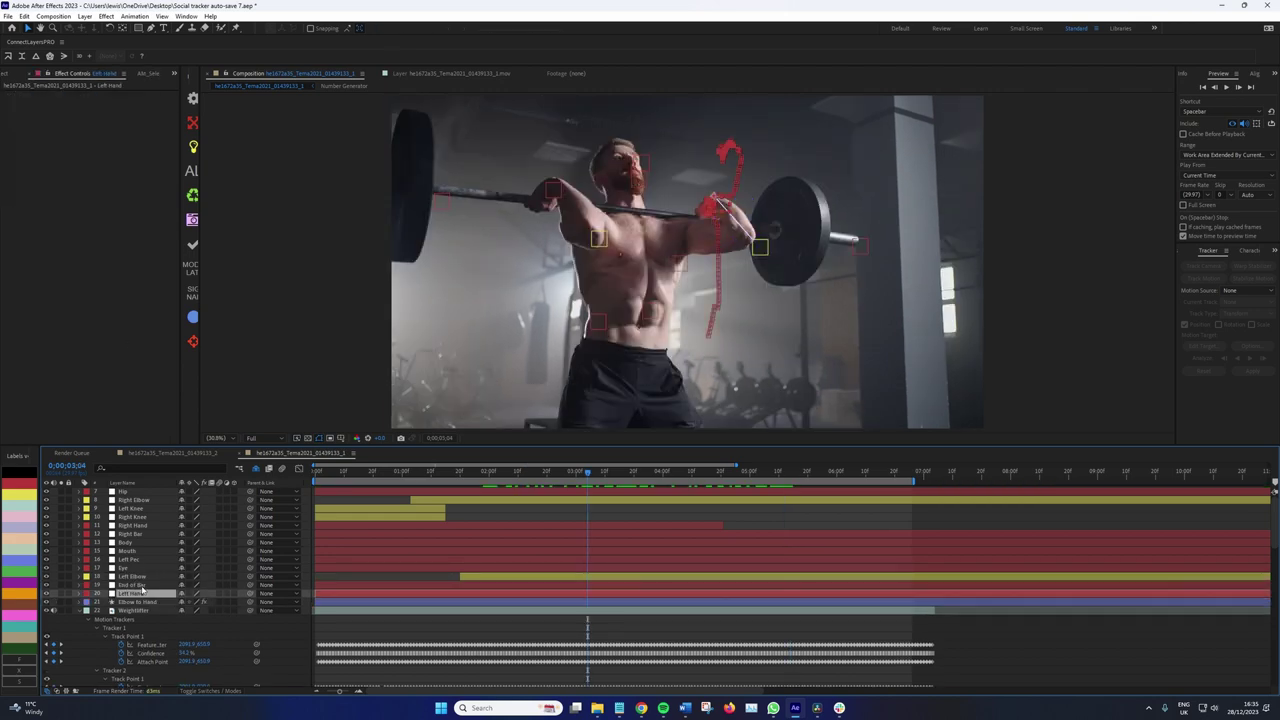
ctrl+click(143, 585)
click(36, 61)
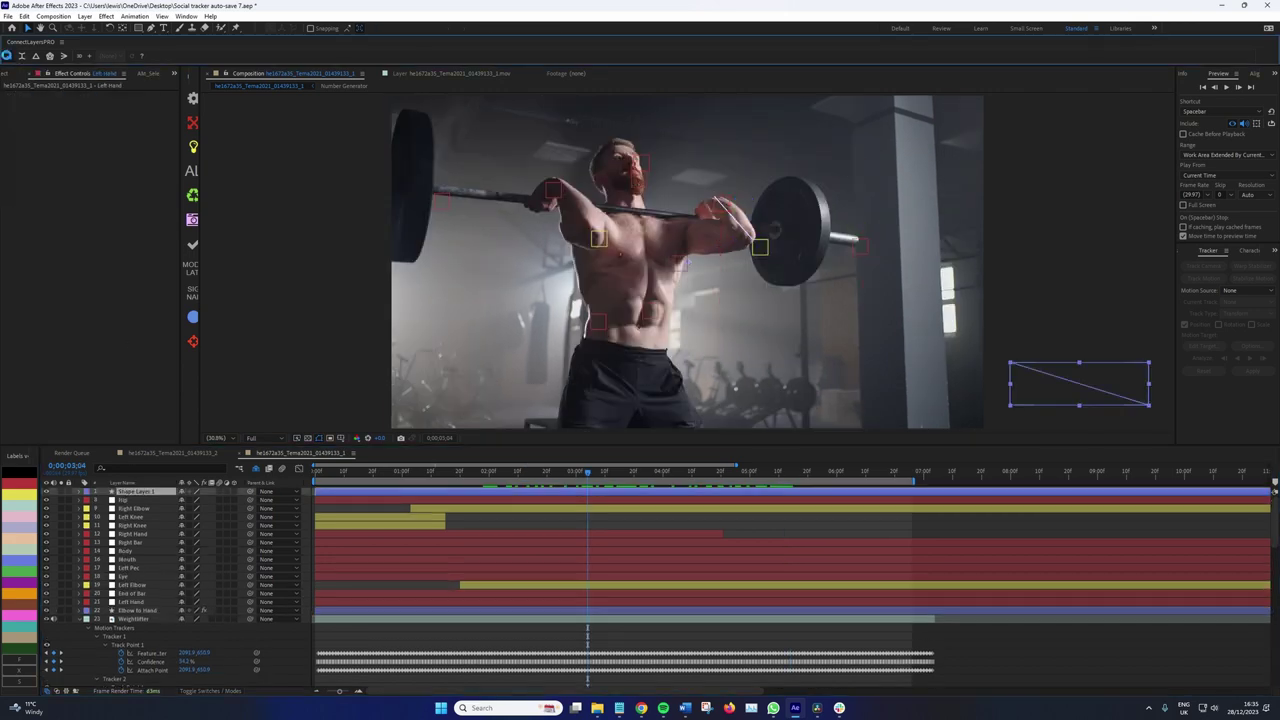
Connect the Mouth, Body and Hip nulls with a line layer.
click(140, 551)
ctrl+click(140, 542)
ctrl+click(126, 492)
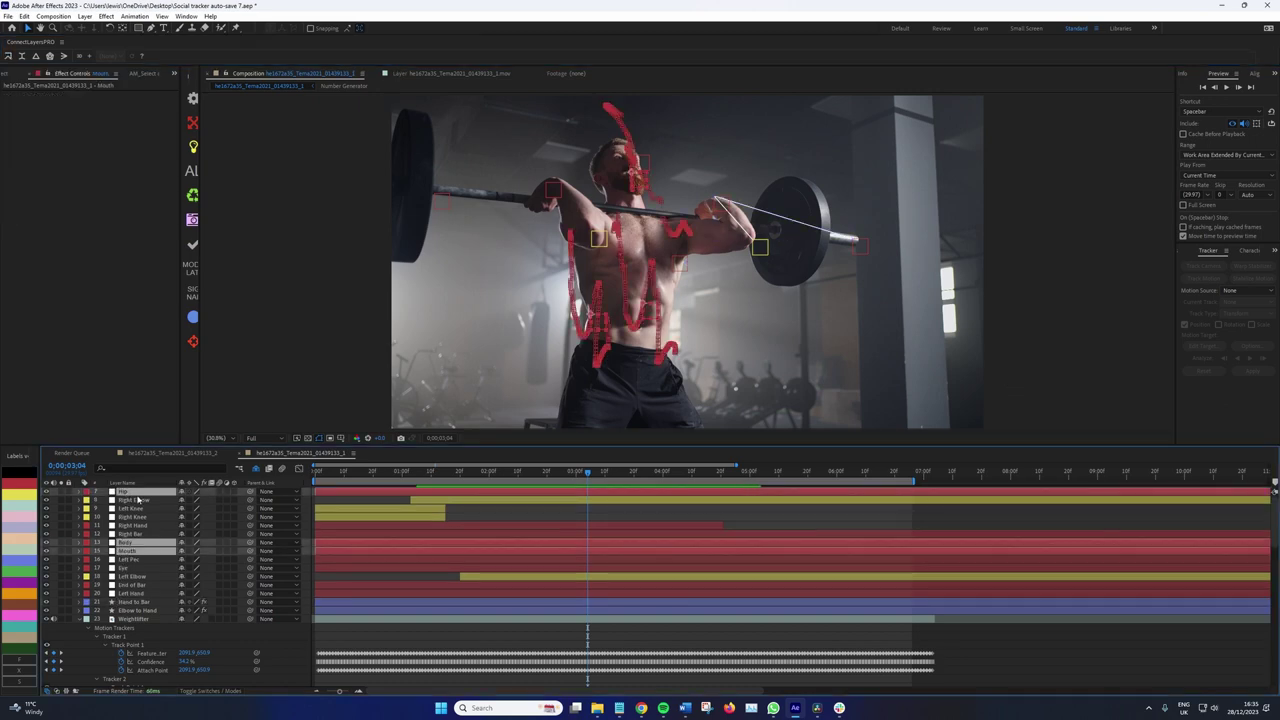
click(21, 57)
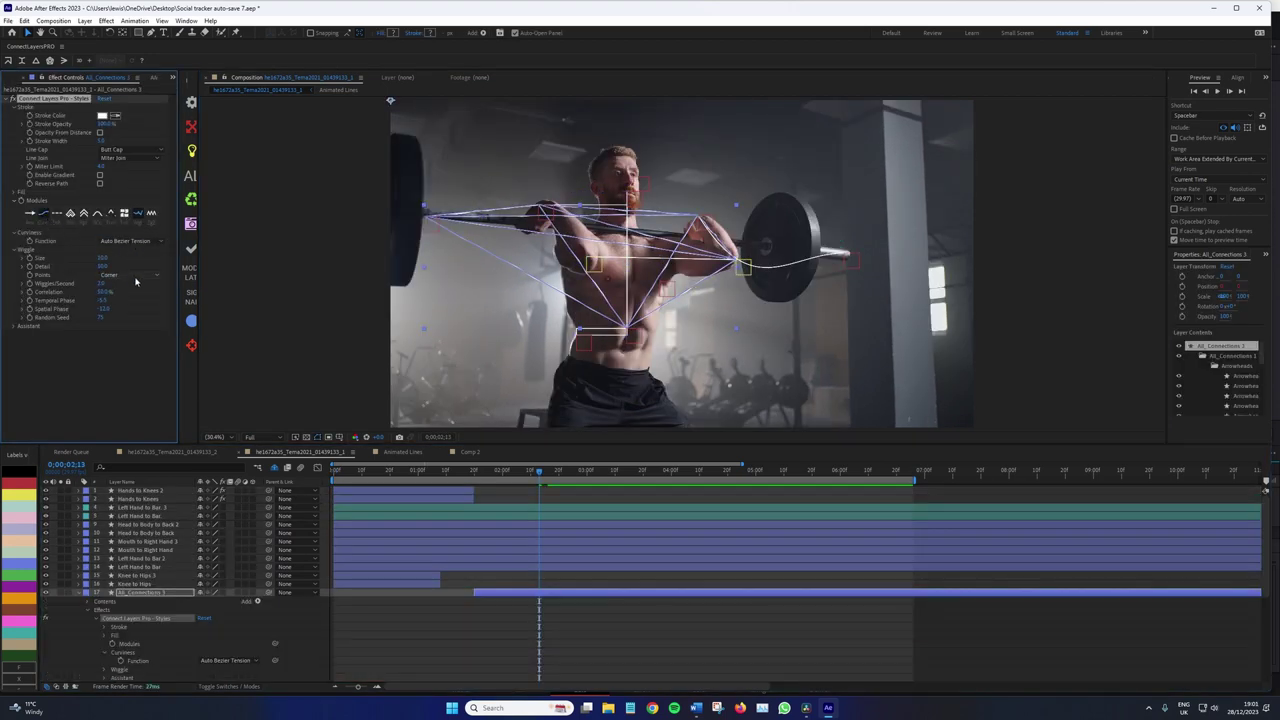
Set the All_Connections 3 layer's curviness function to Back - Out and apply a red Fill effect to it.
click(126, 241)
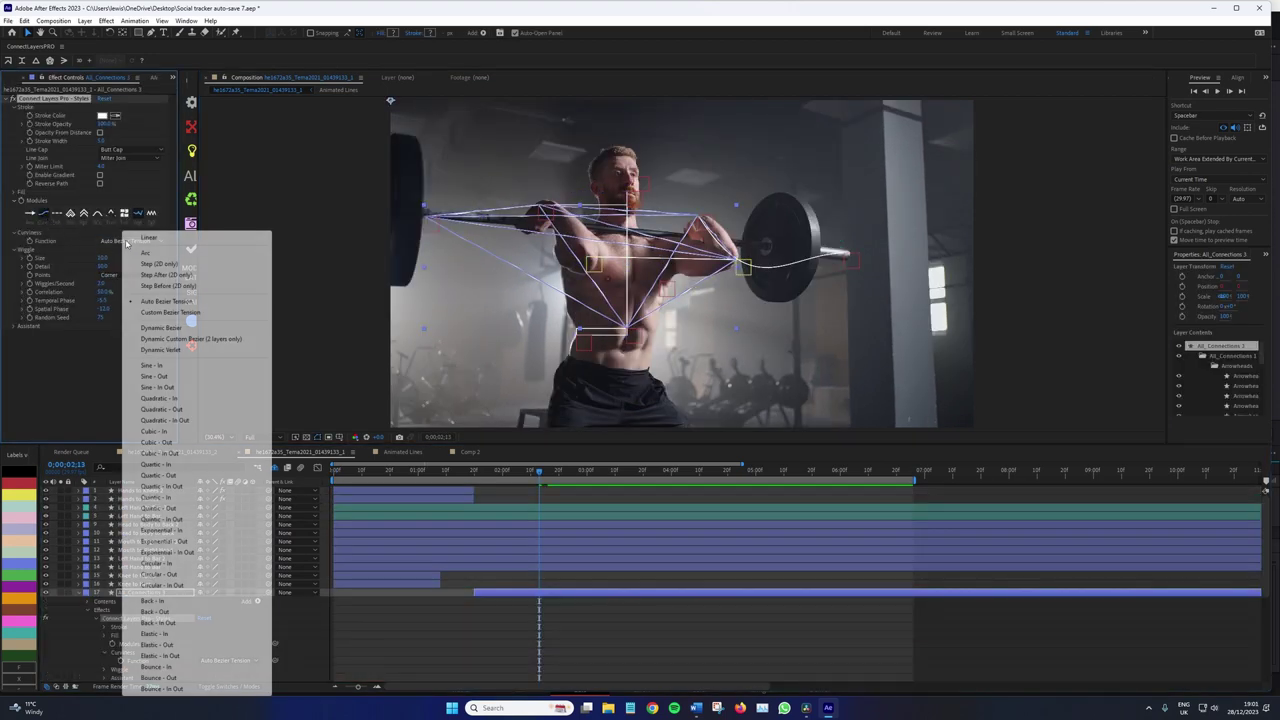
click(156, 612)
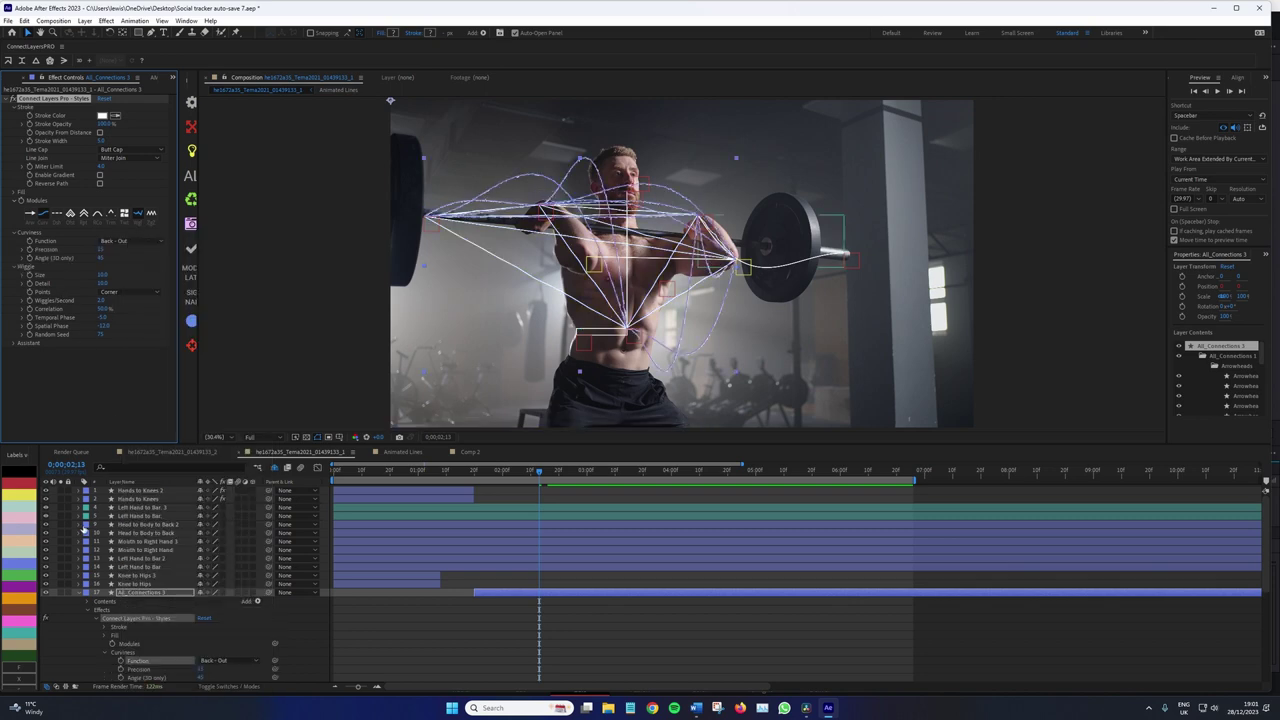
key(space)
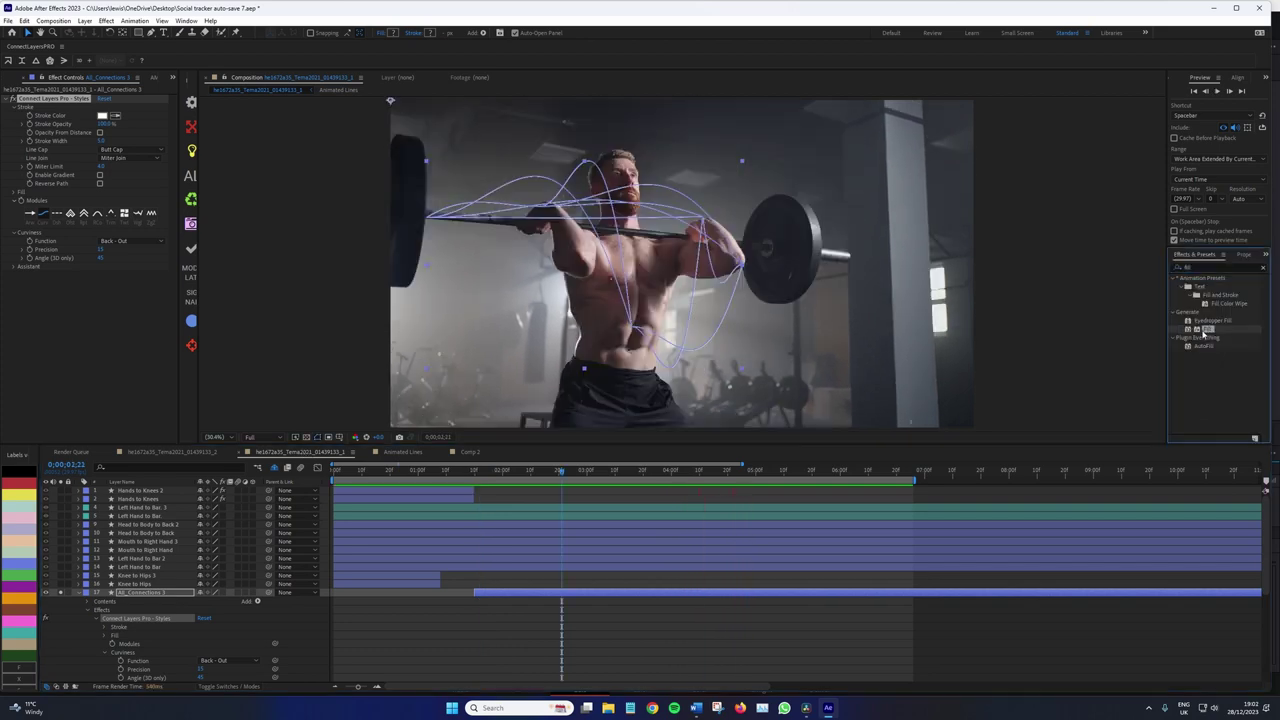
drag(112, 365, 113, 358)
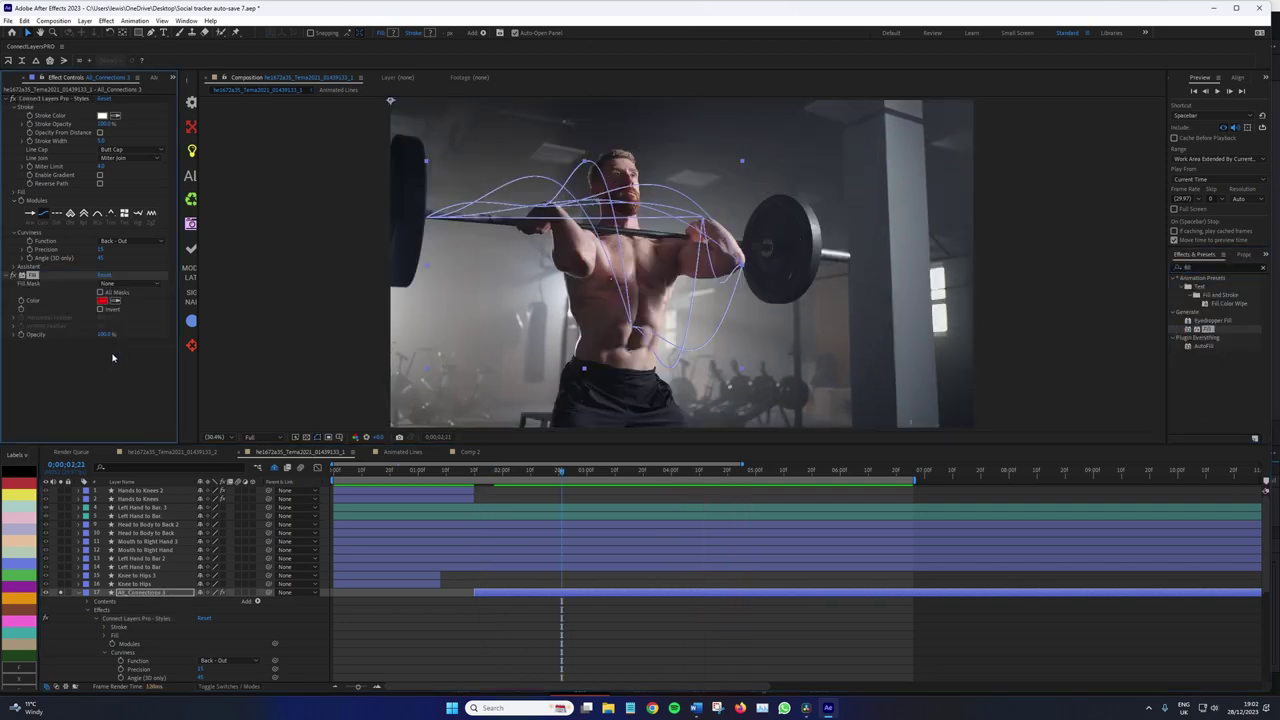
click(568, 550)
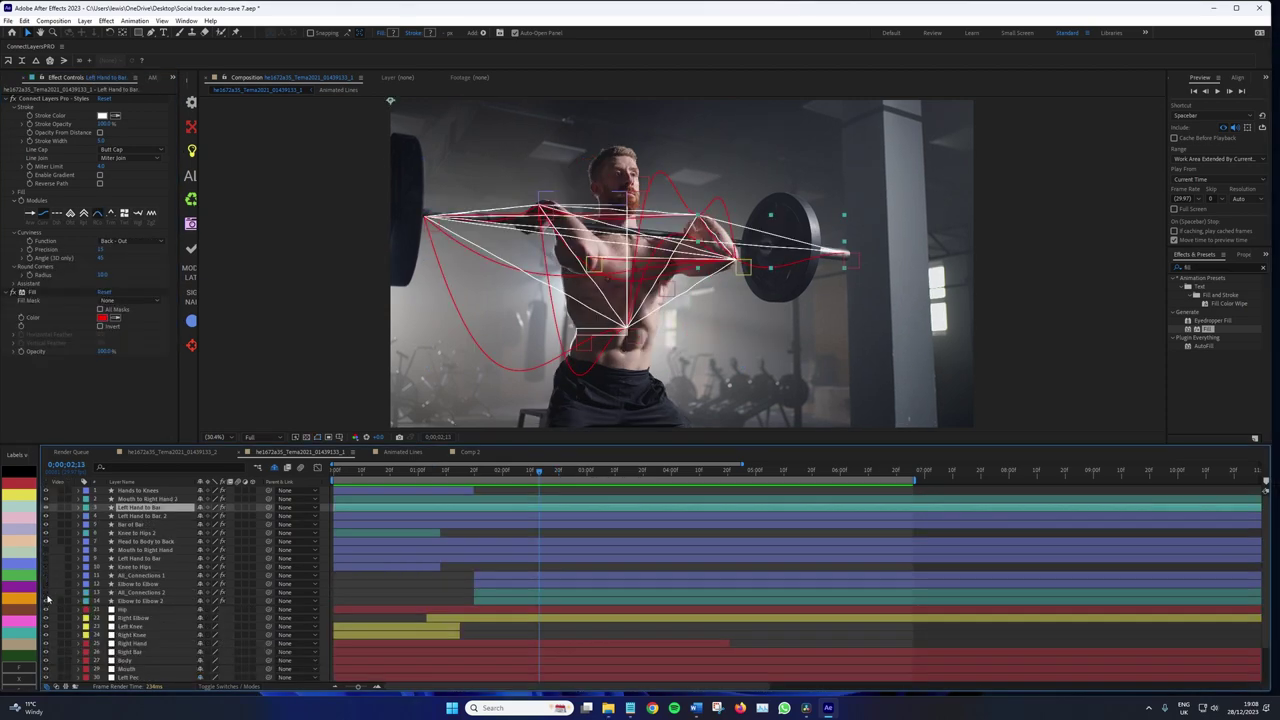
Hide all connection line layers except Knee to Hips 2 and Head to Body to Back, and review their motion from the start.
drag(46, 580, 43, 524)
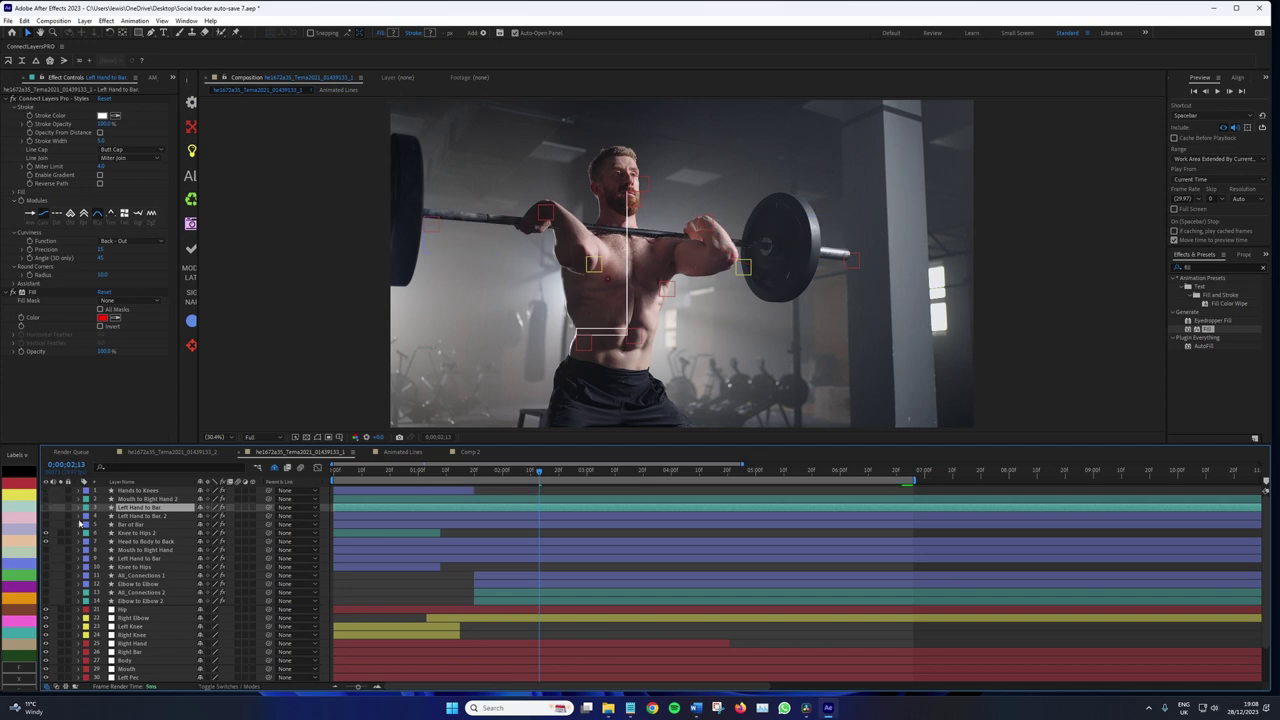
click(143, 533)
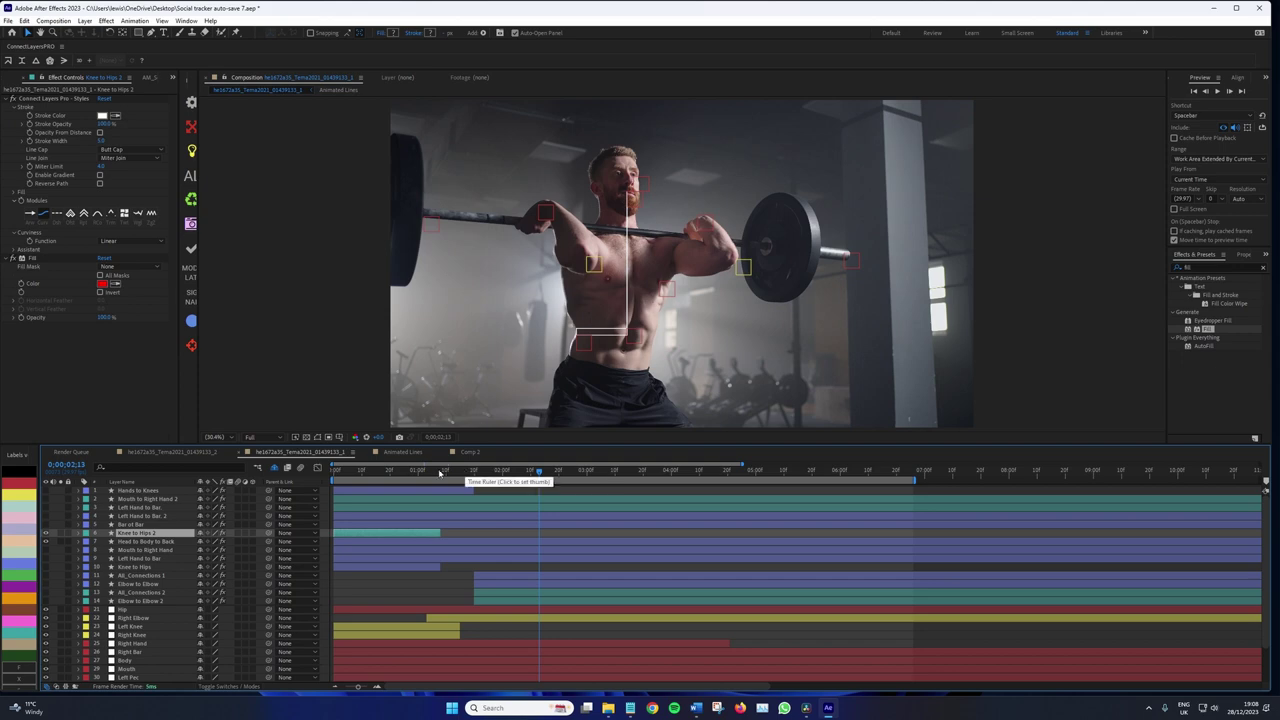
drag(439, 472, 408, 478)
key(Home)
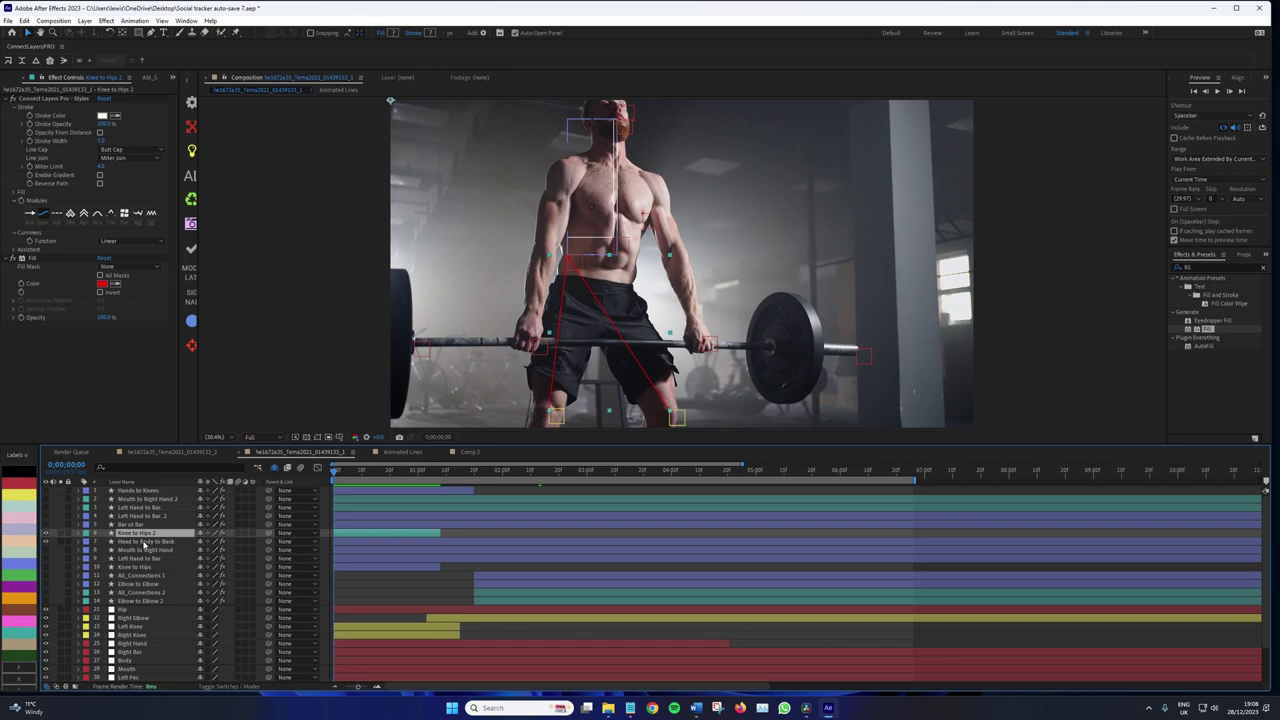
click(413, 470)
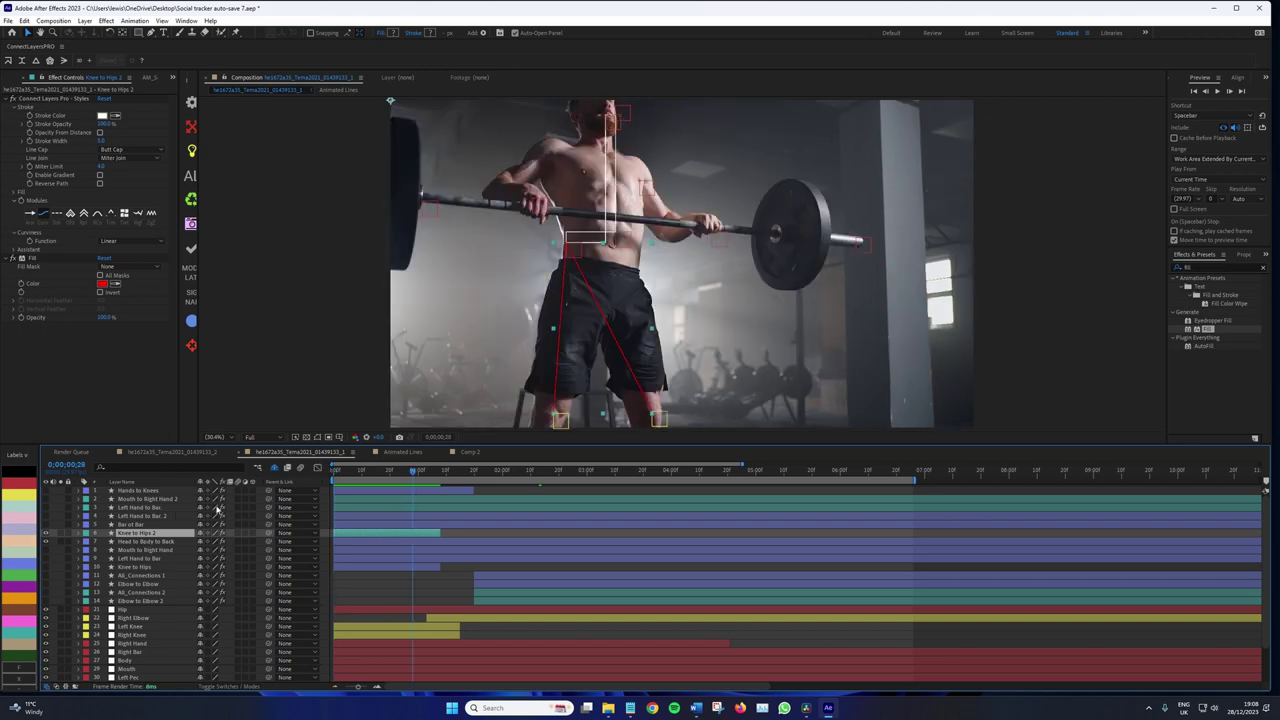
drag(390, 472, 273, 471)
Add the 1-frame-on, 7-frames-off flicker expression from the Notepad file to the Head to Body to Back layer's opacity.
ctrl+click(143, 544)
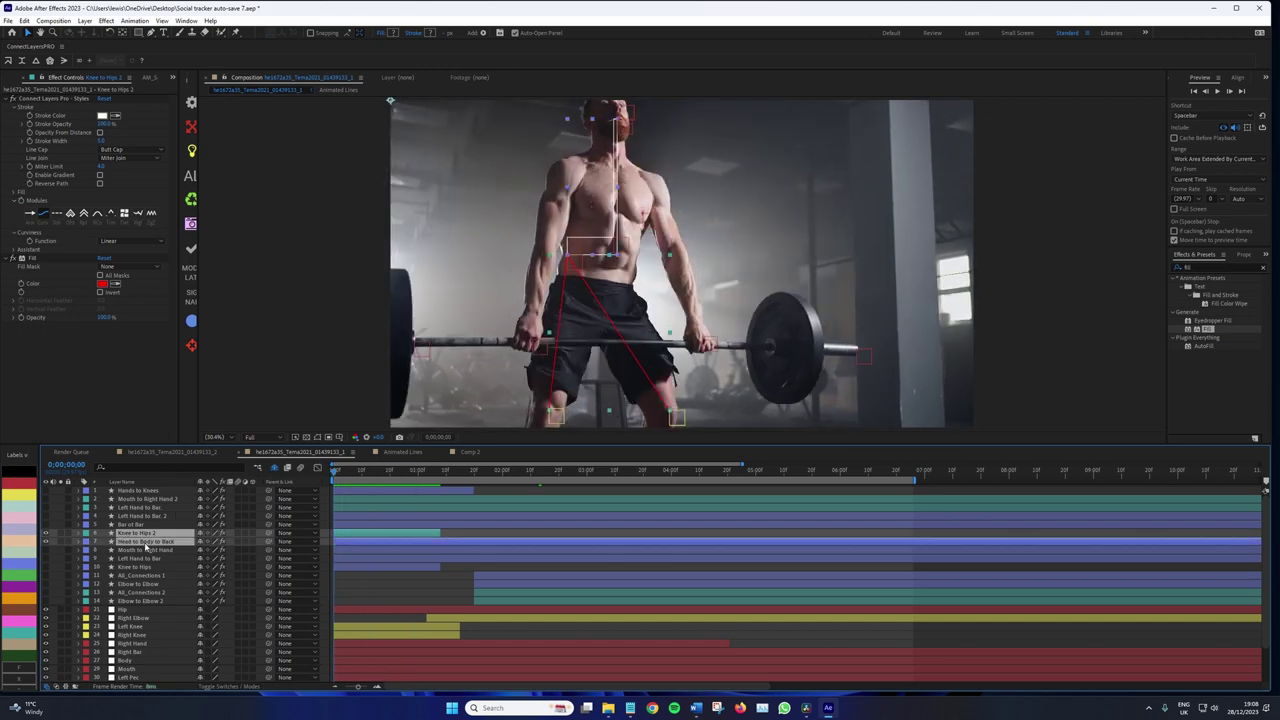
key(t)
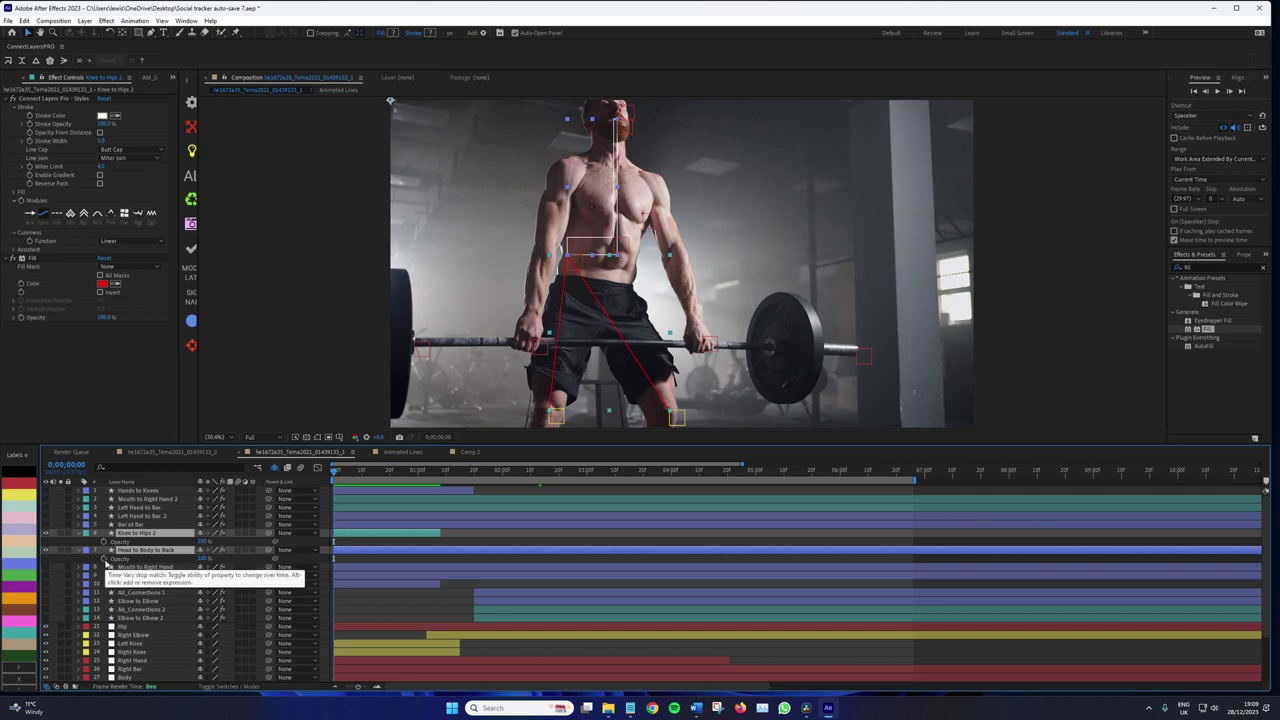
alt+click(105, 560)
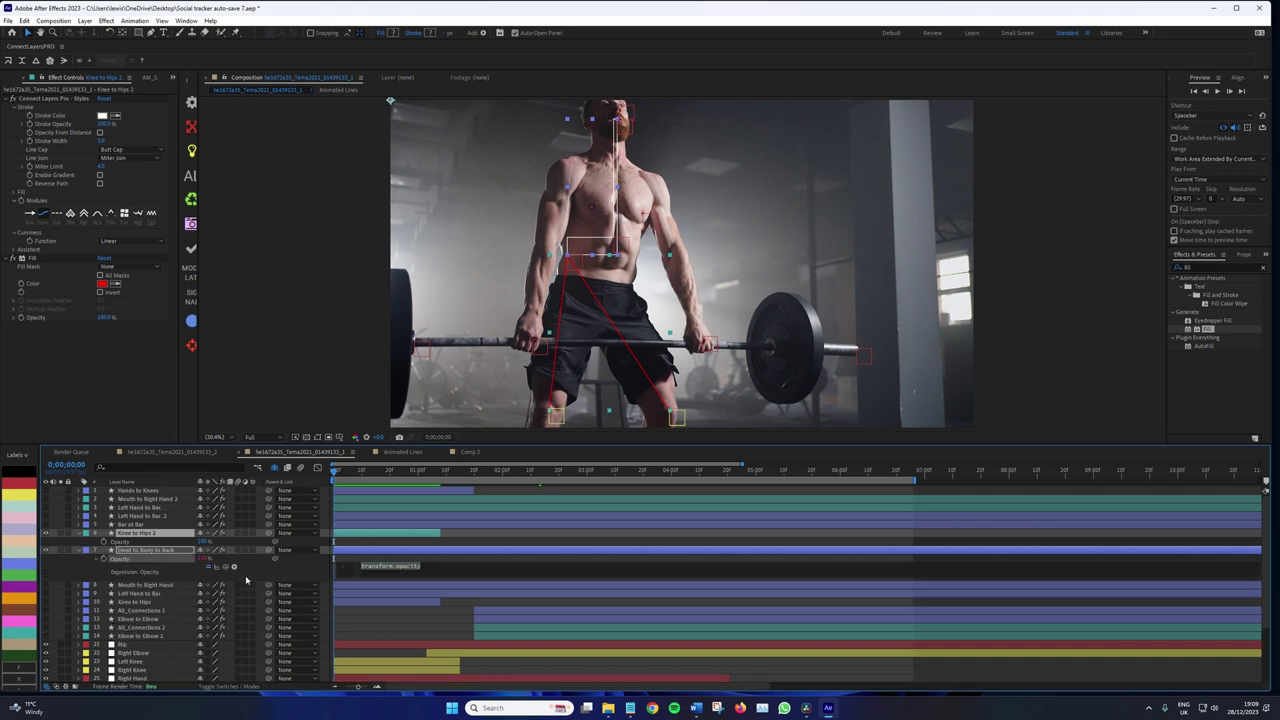
click(630, 709)
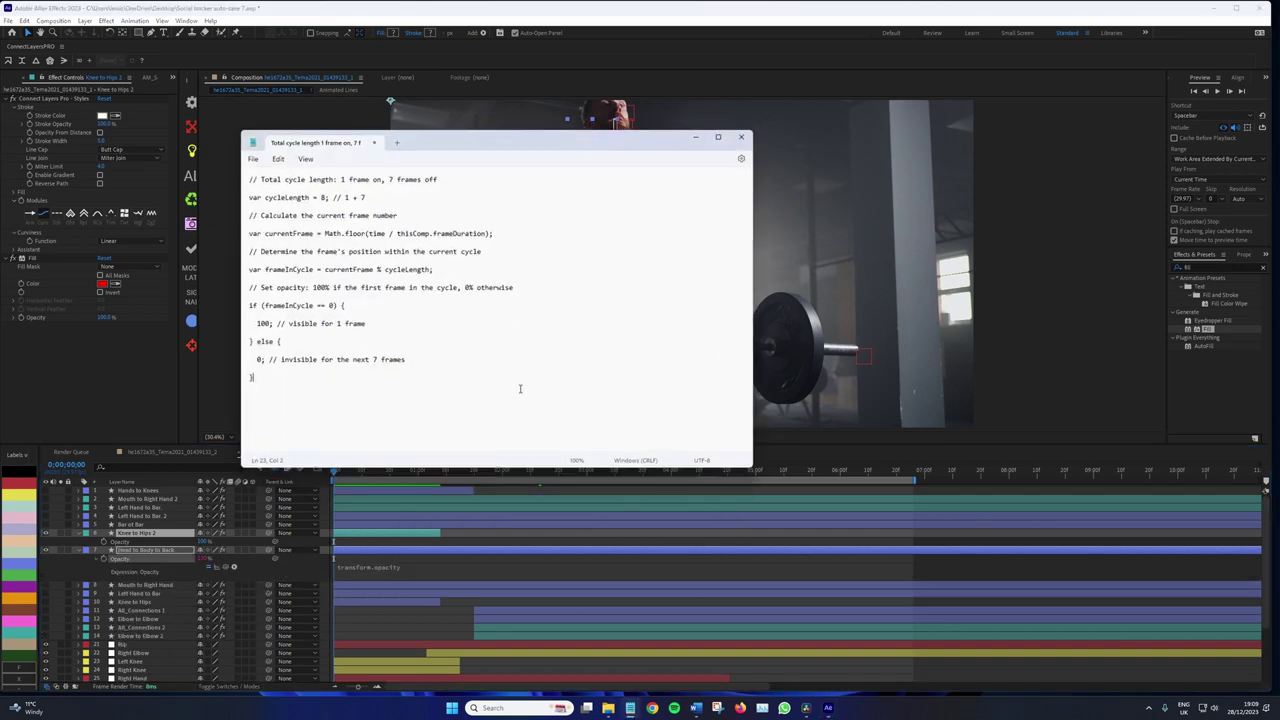
key(ctrl+a)
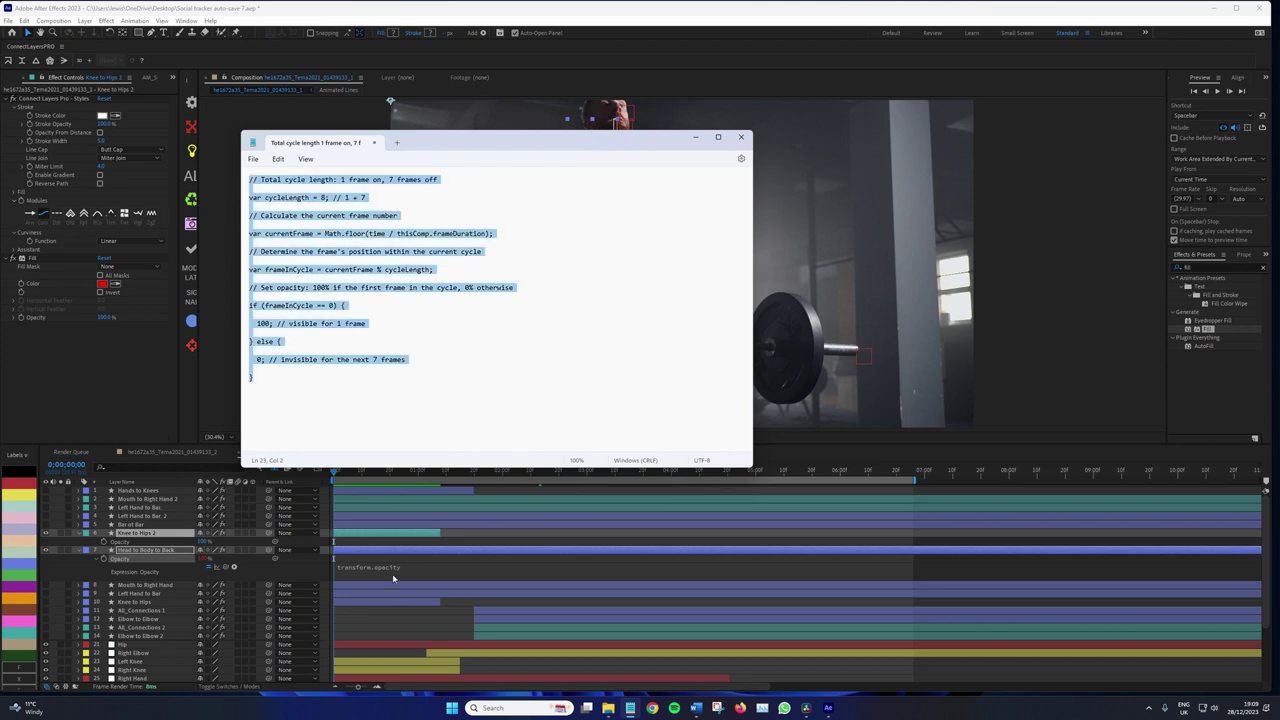
click(393, 578)
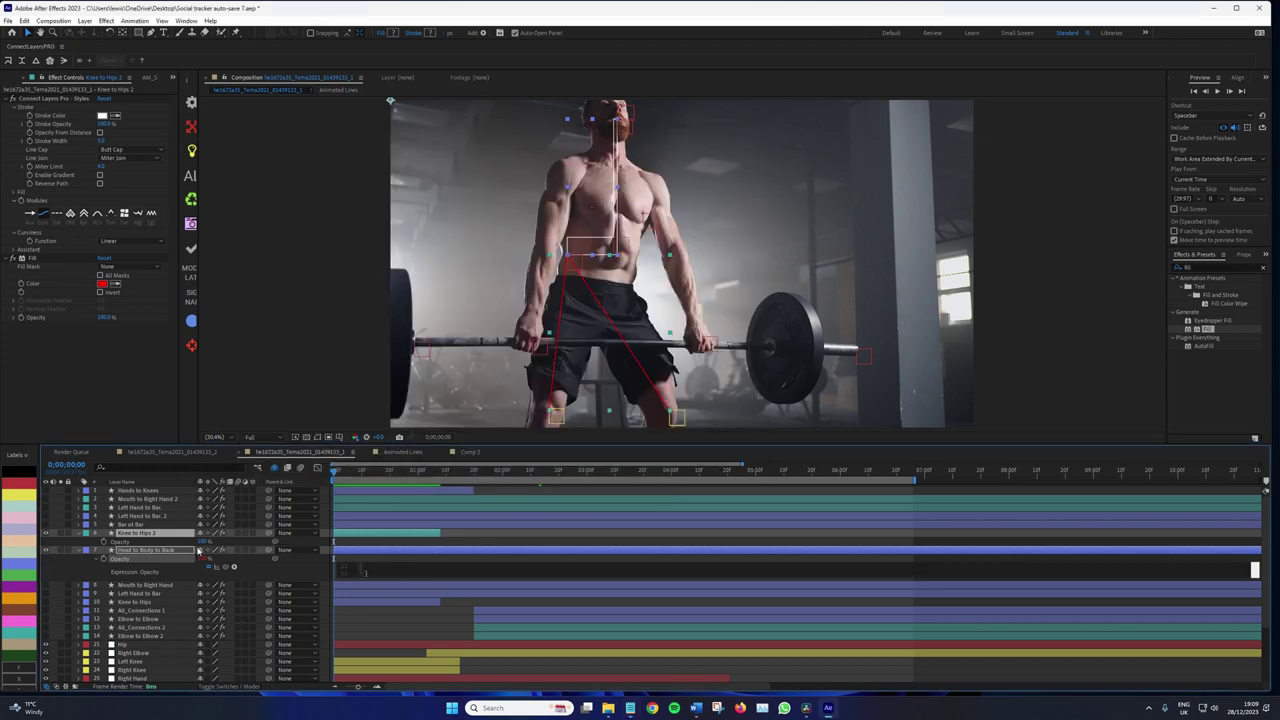
Apply the same flicker expression to the Knee to Hips 2 layer's opacity and check the flickering in the timeline.
alt+click(105, 543)
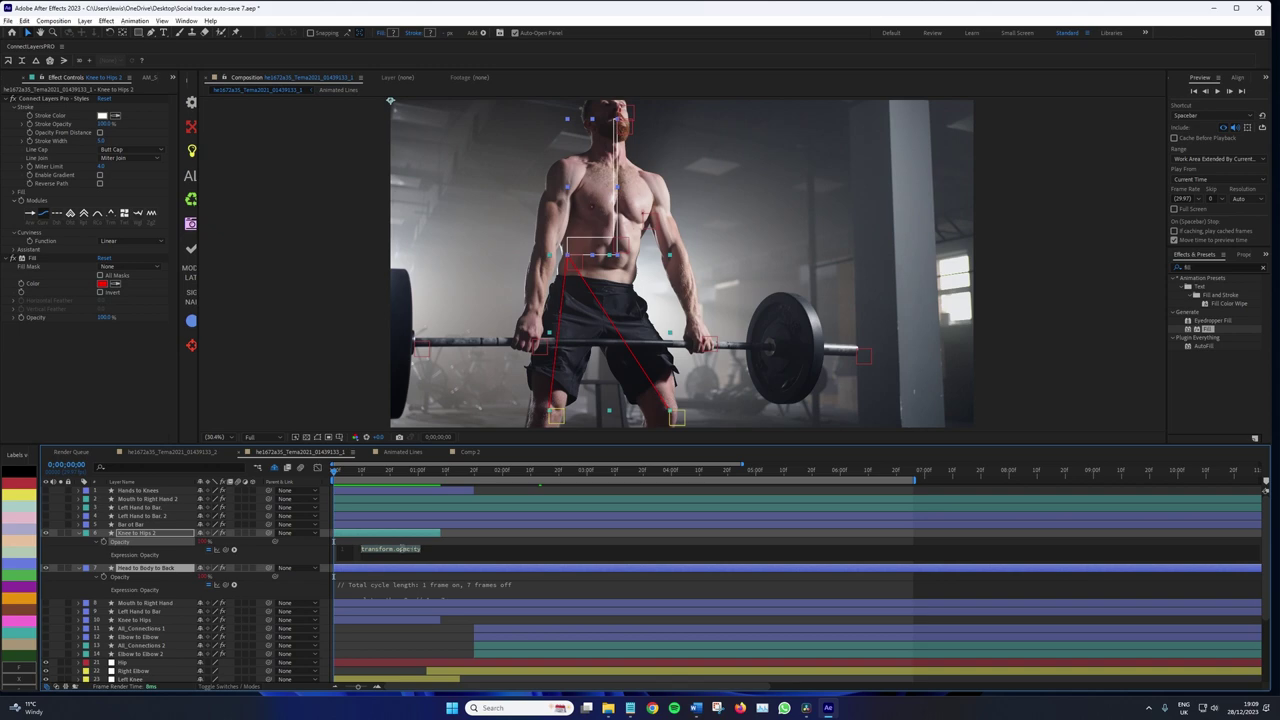
click(388, 593)
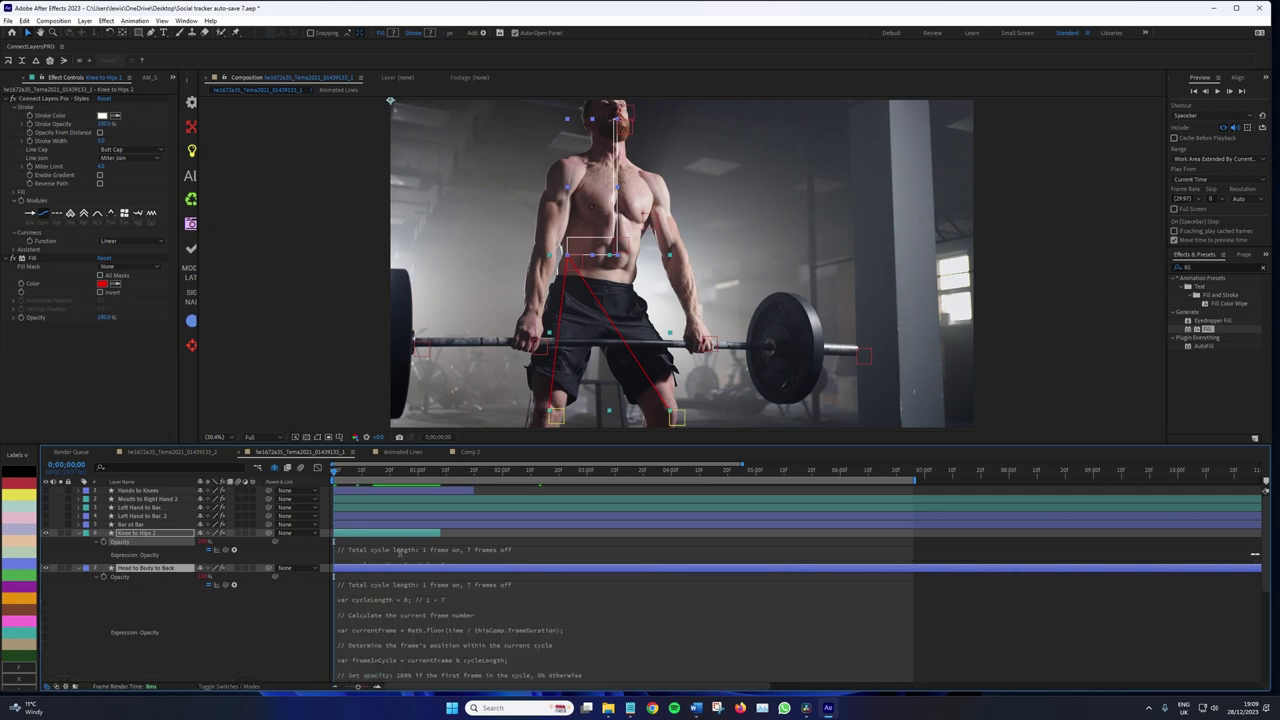
click(372, 525)
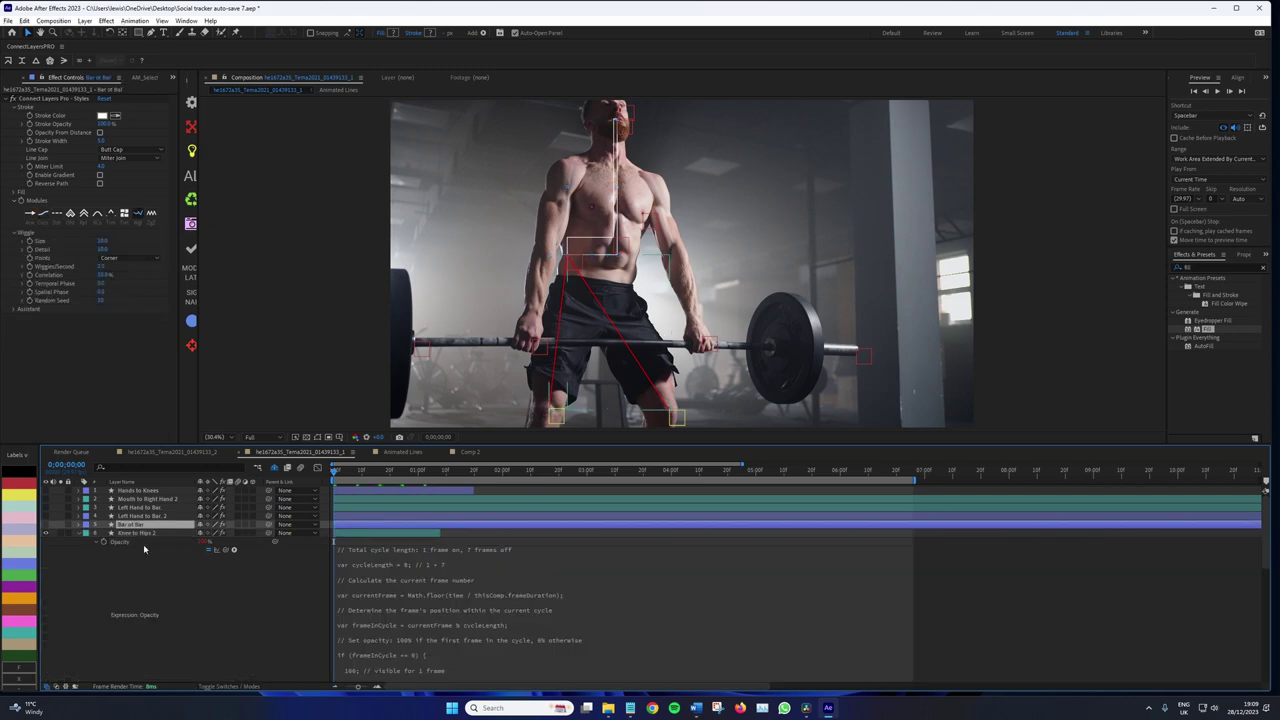
click(120, 543)
click(136, 542)
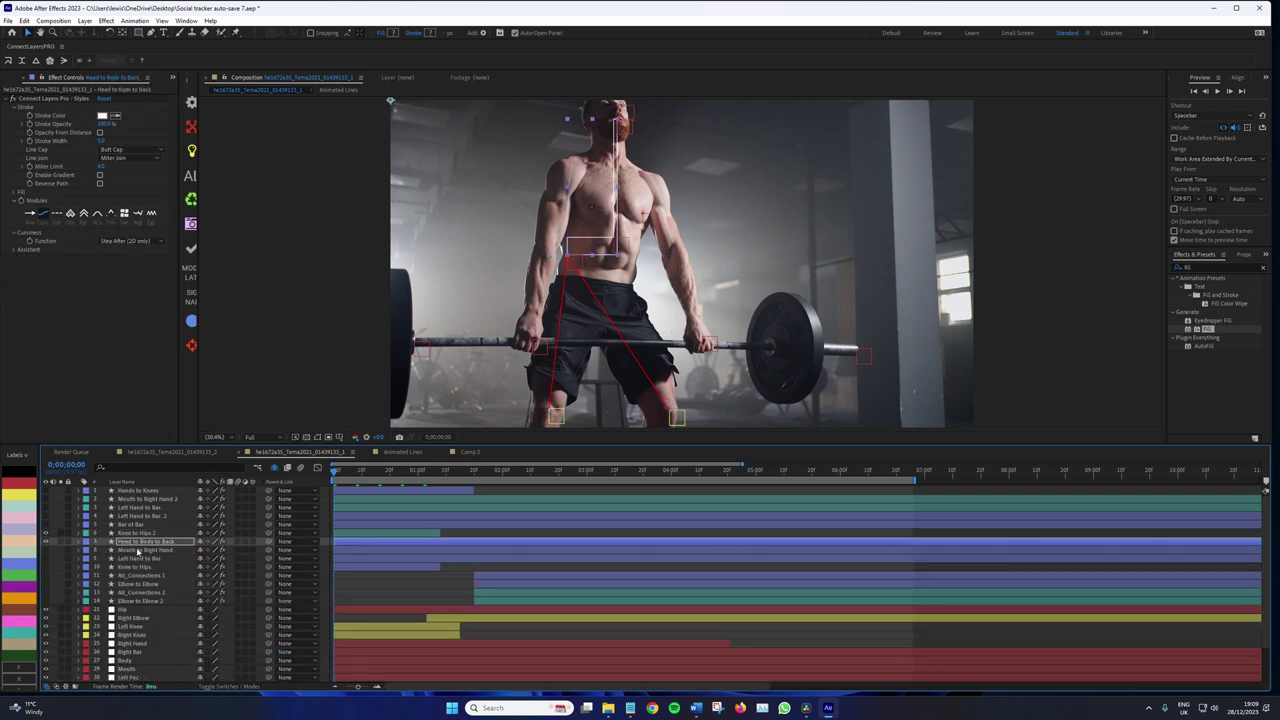
drag(338, 474, 319, 496)
click(138, 525)
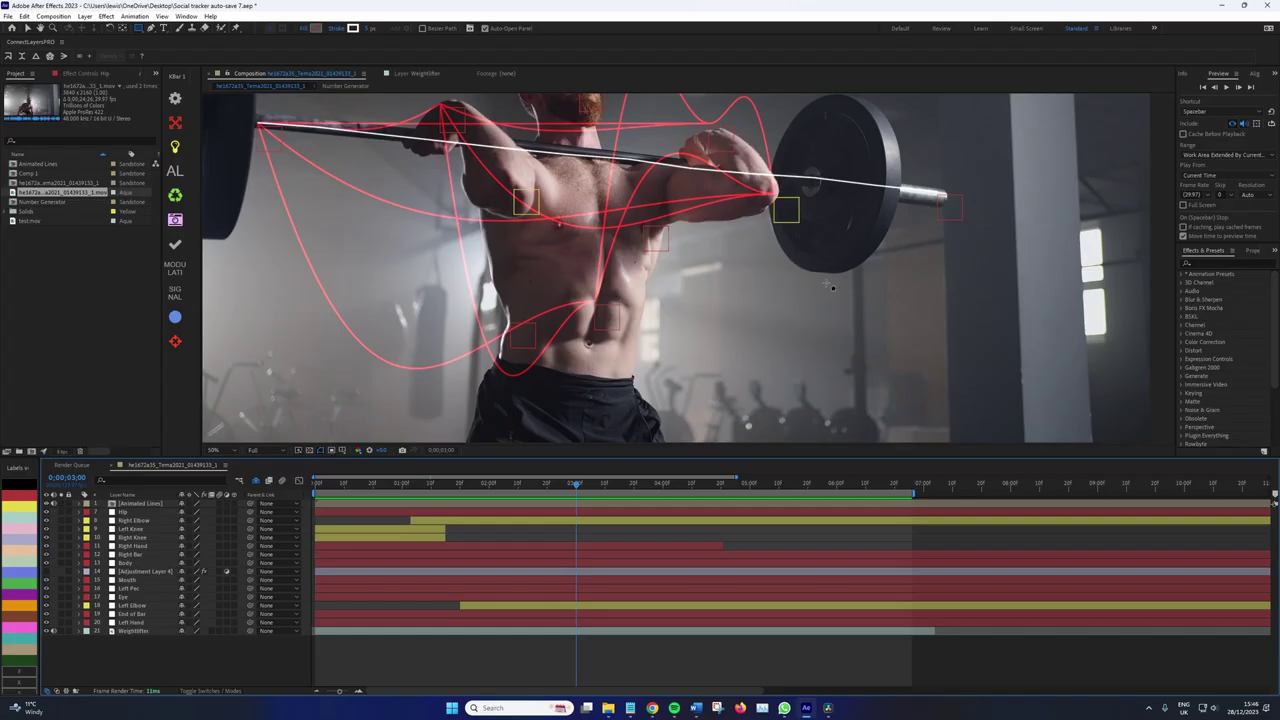
Draw a small white-outlined rectangle below the barbell plate and add the Courier text 25d6s89 inside it.
drag(756, 288, 838, 317)
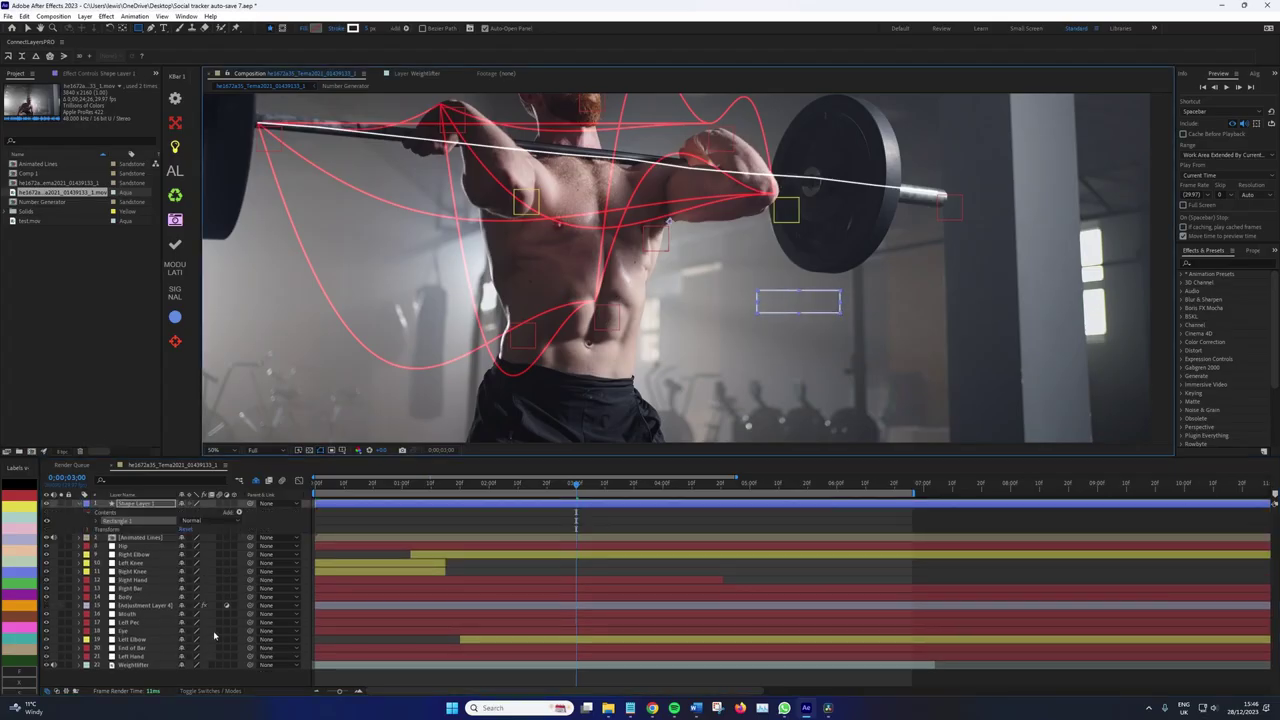
click(268, 677)
key(ctrl+t)
click(772, 300)
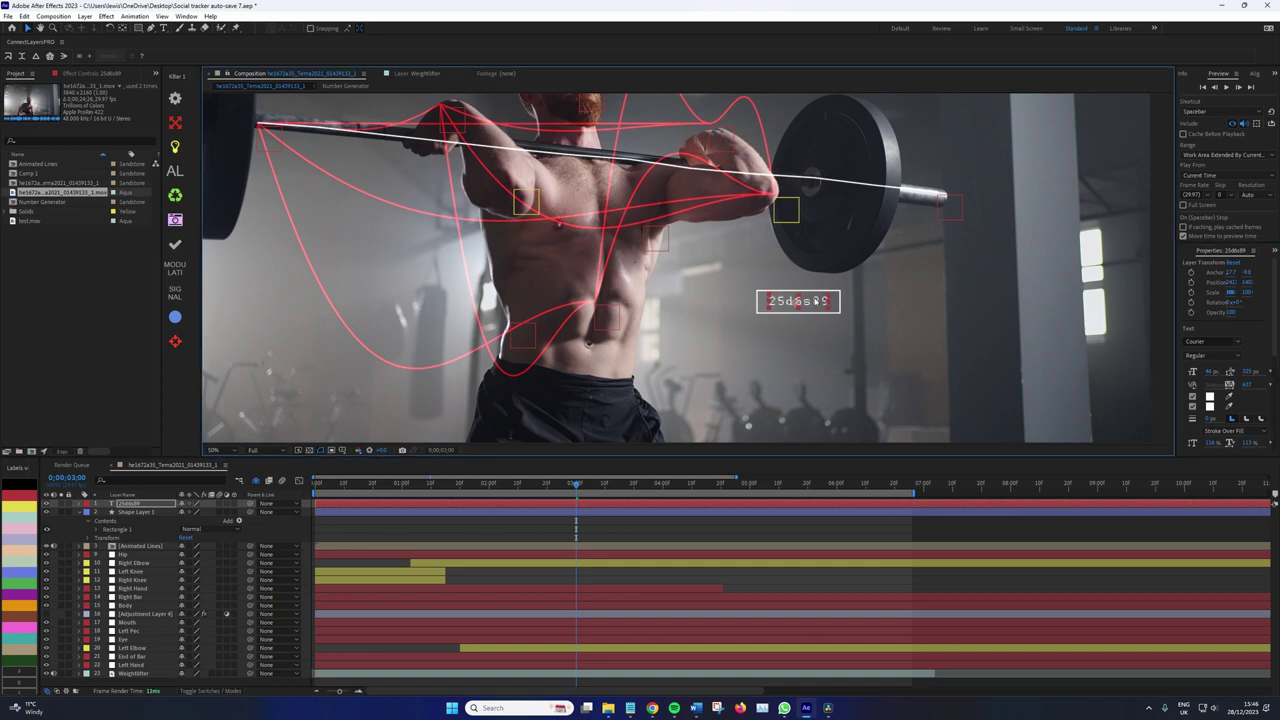
click(800, 343)
click(87, 521)
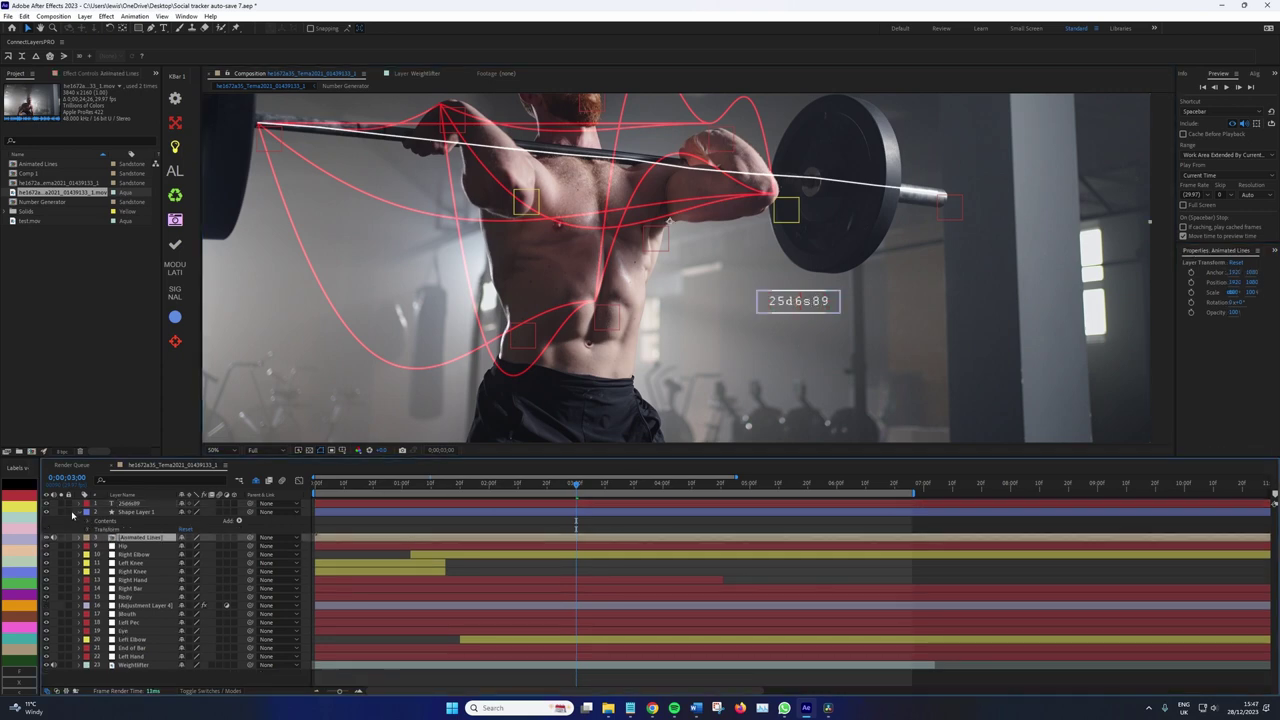
Replace the text layer's source text with the seeded random-number expression from Notepad and check the changing digits.
click(79, 503)
click(88, 513)
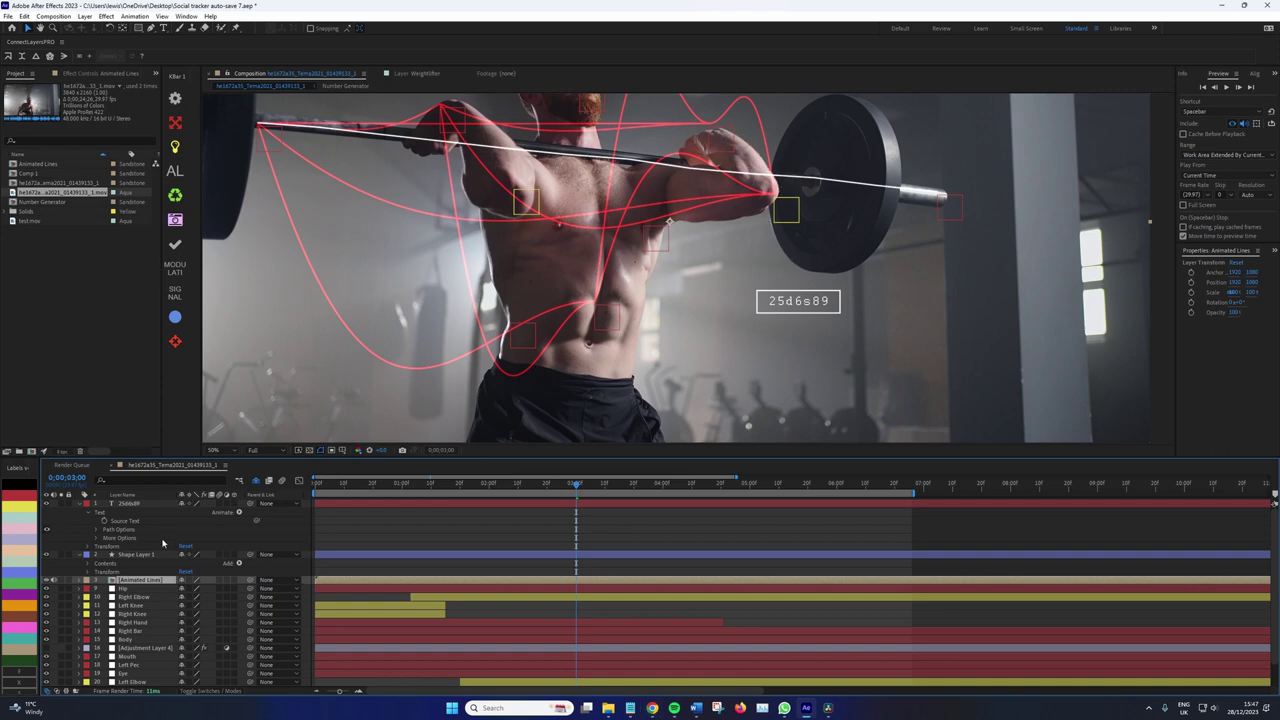
alt+click(104, 521)
click(630, 708)
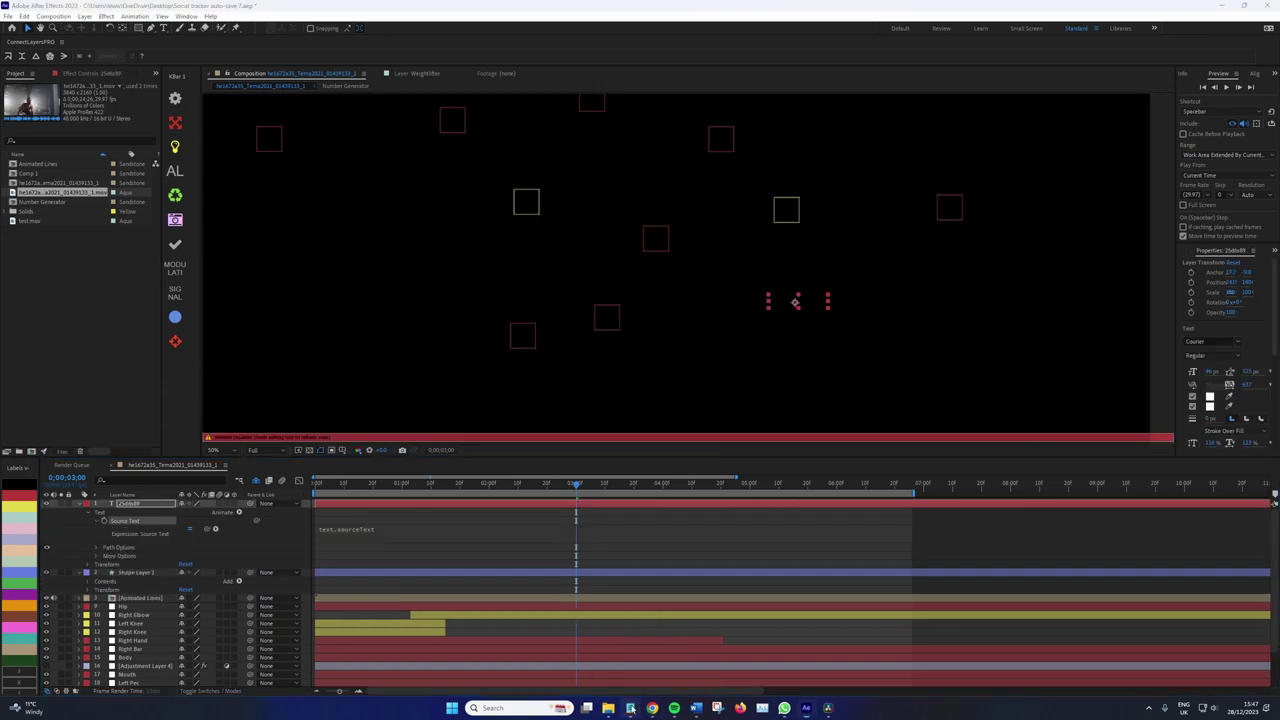
key(ctrl+a)
key(ctrl+c)
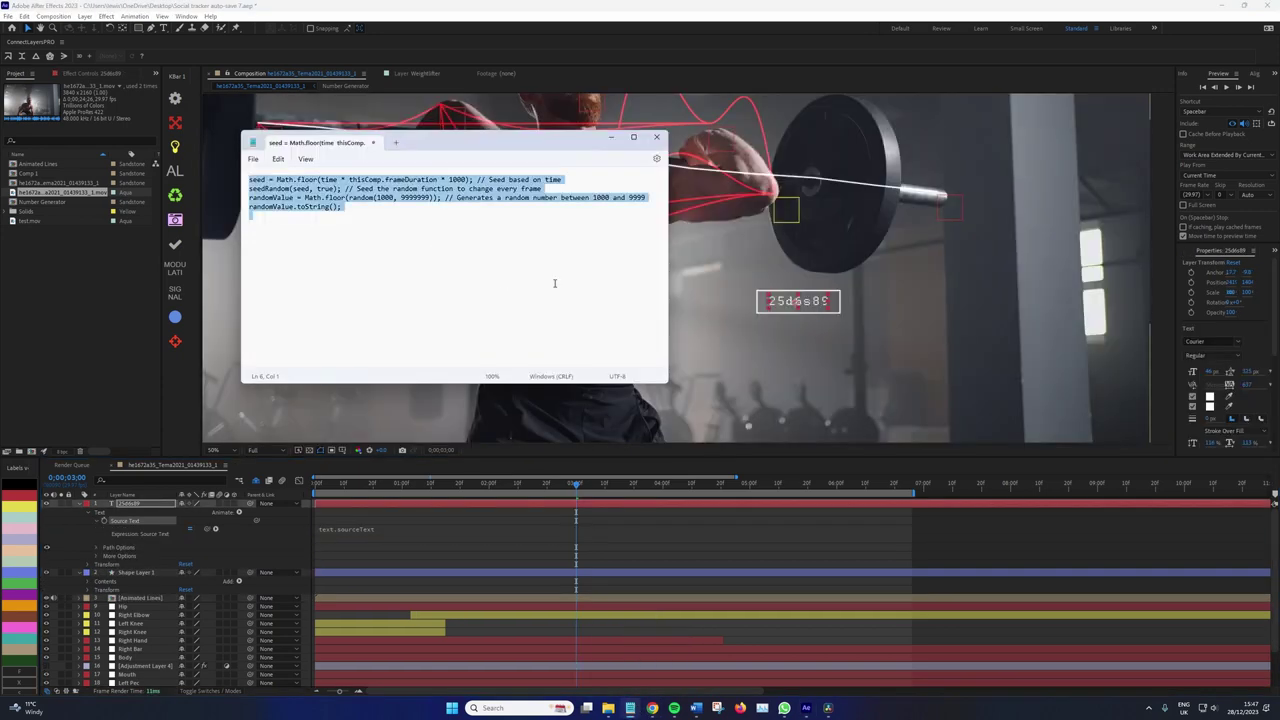
click(340, 529)
key(ctrl+v)
click(368, 558)
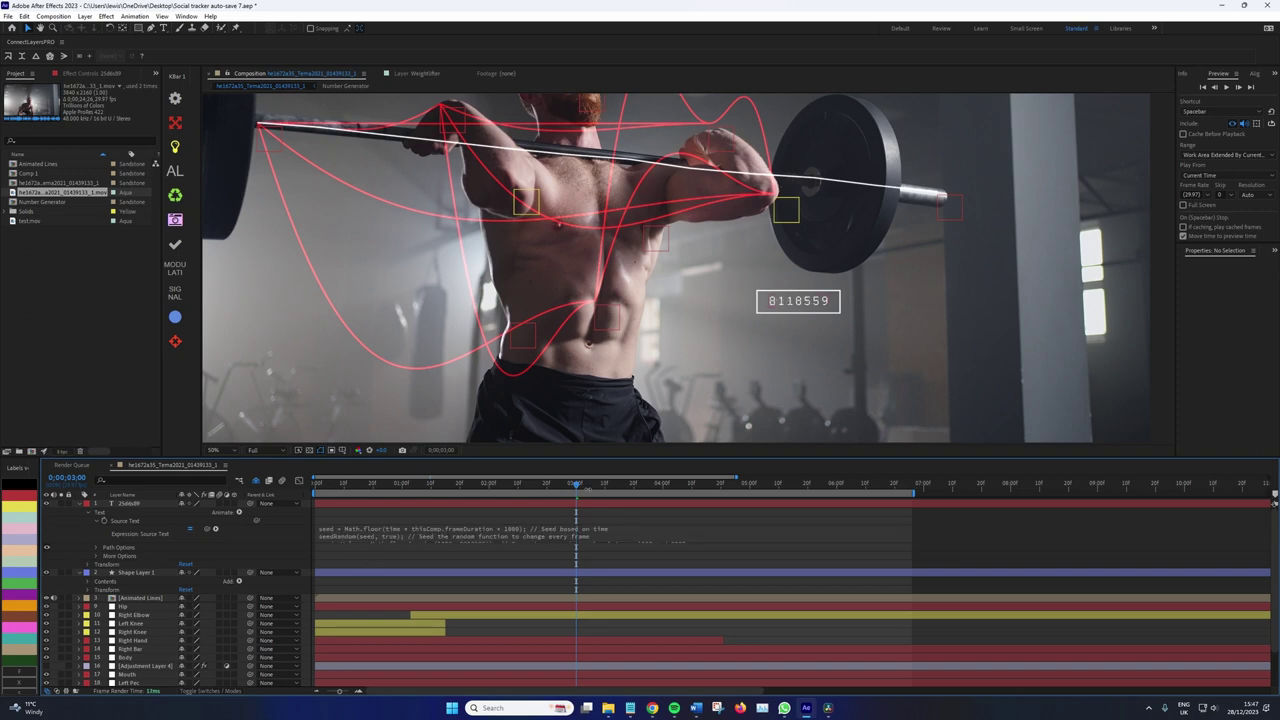
mouse_move(578, 488)
mouse_down()
mouse_move(534, 487)
mouse_move(590, 489)
mouse_move(576, 485)
mouse_up()
Precompose the text layer and Shape Layer 1 as Num Sequence and duplicate the result to make five copies.
click(138, 572)
shift+click(136, 503)
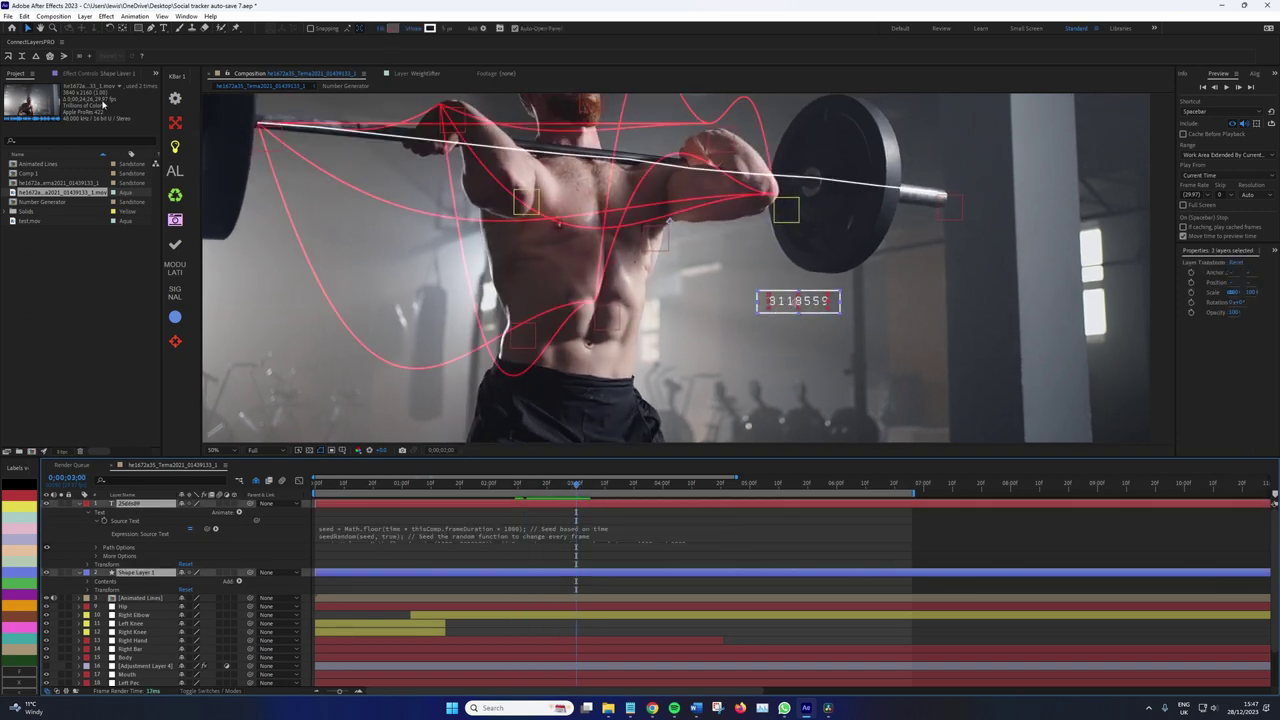
click(53, 16)
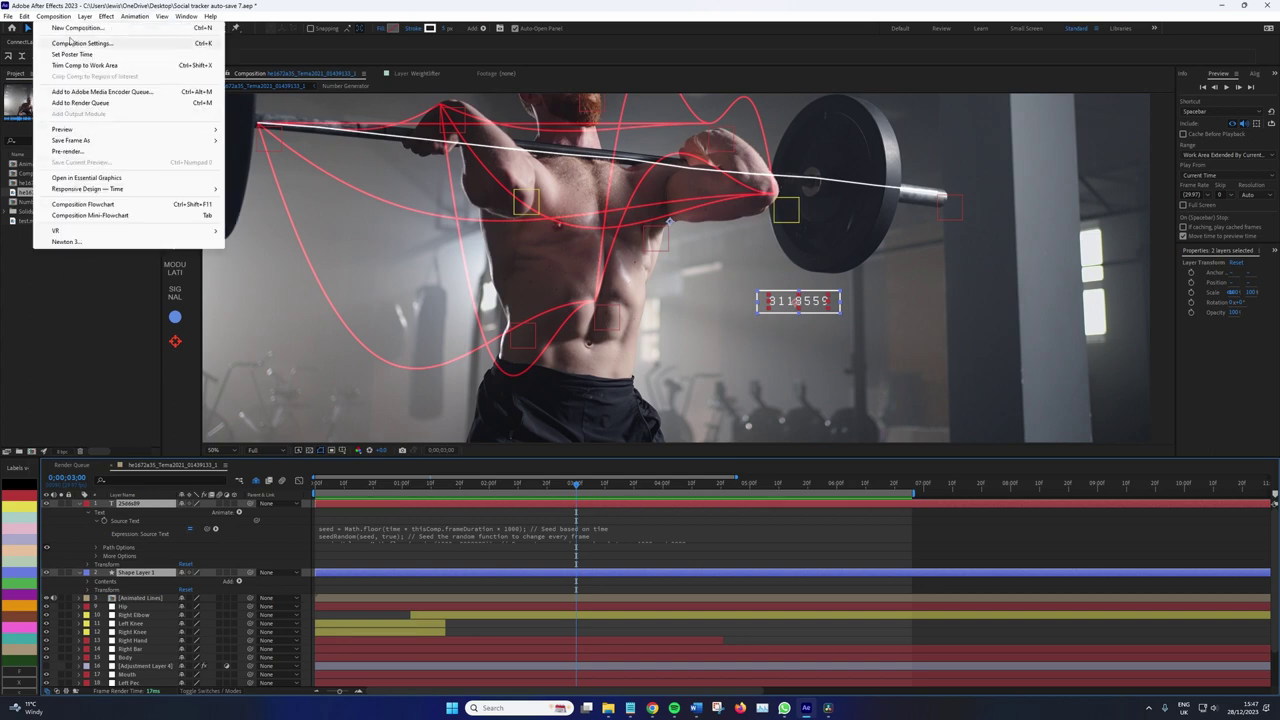
click(150, 354)
key(Return)
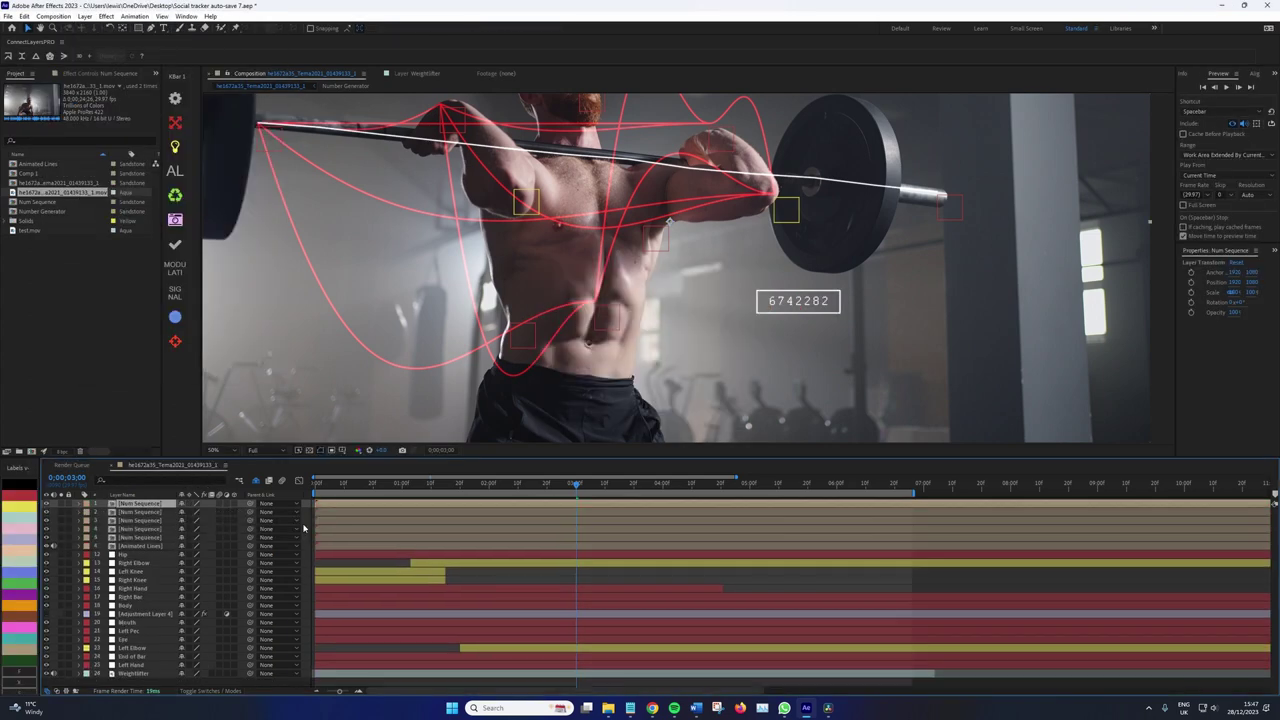
Rename the five Num Sequence layers, from top down, Mouth, Left Bar, Head, Bar and Hip, and stagger their start times.
right_click(148, 538)
click(182, 508)
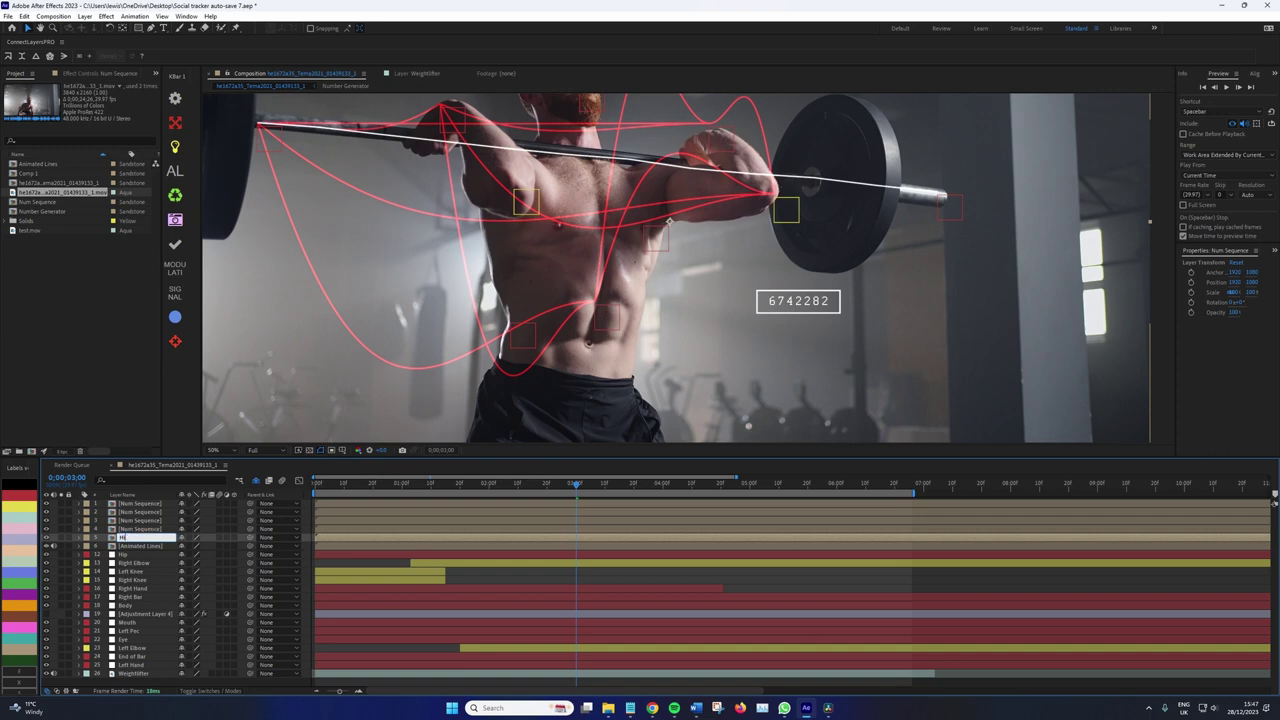
right_click(149, 528)
click(174, 505)
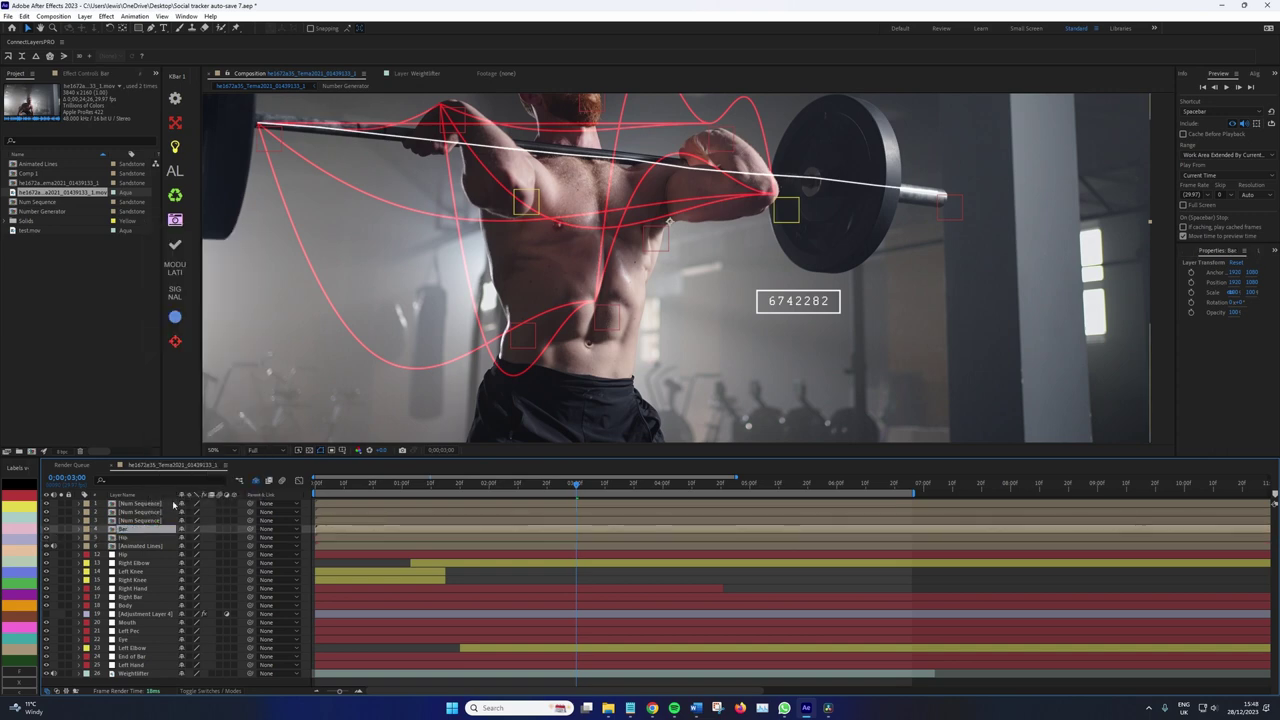
right_click(149, 520)
click(178, 496)
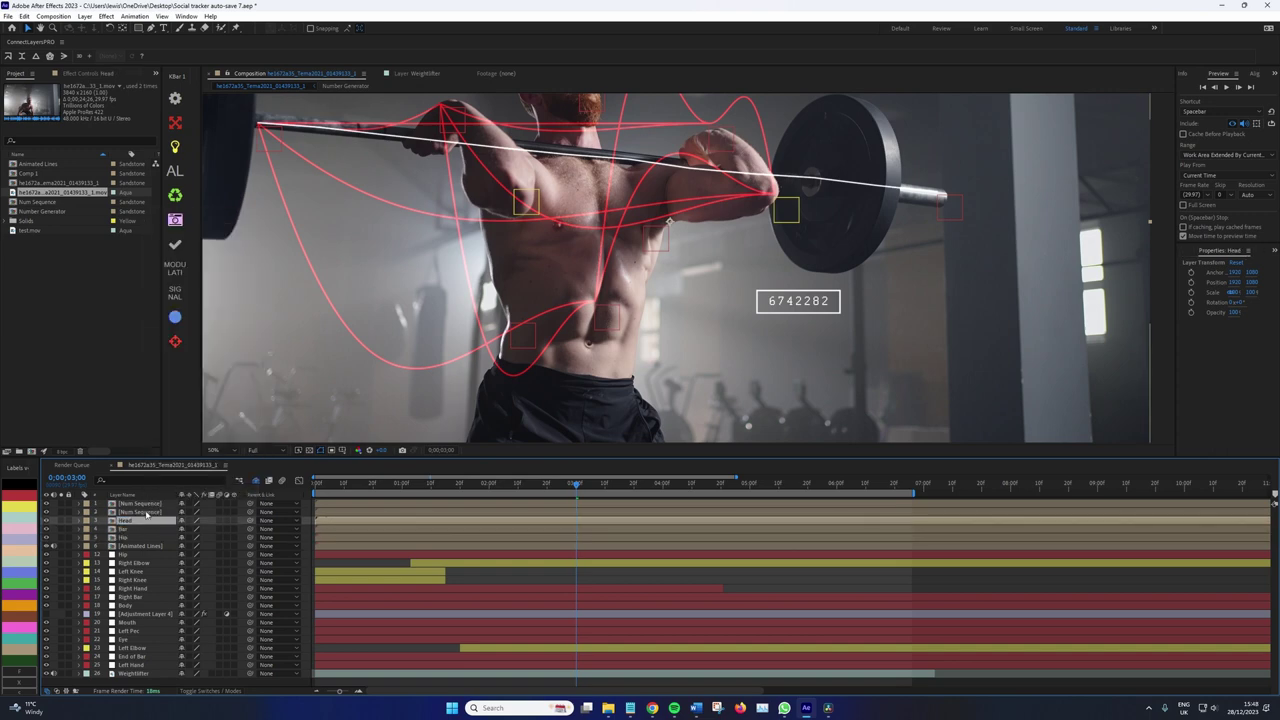
right_click(152, 511)
click(176, 482)
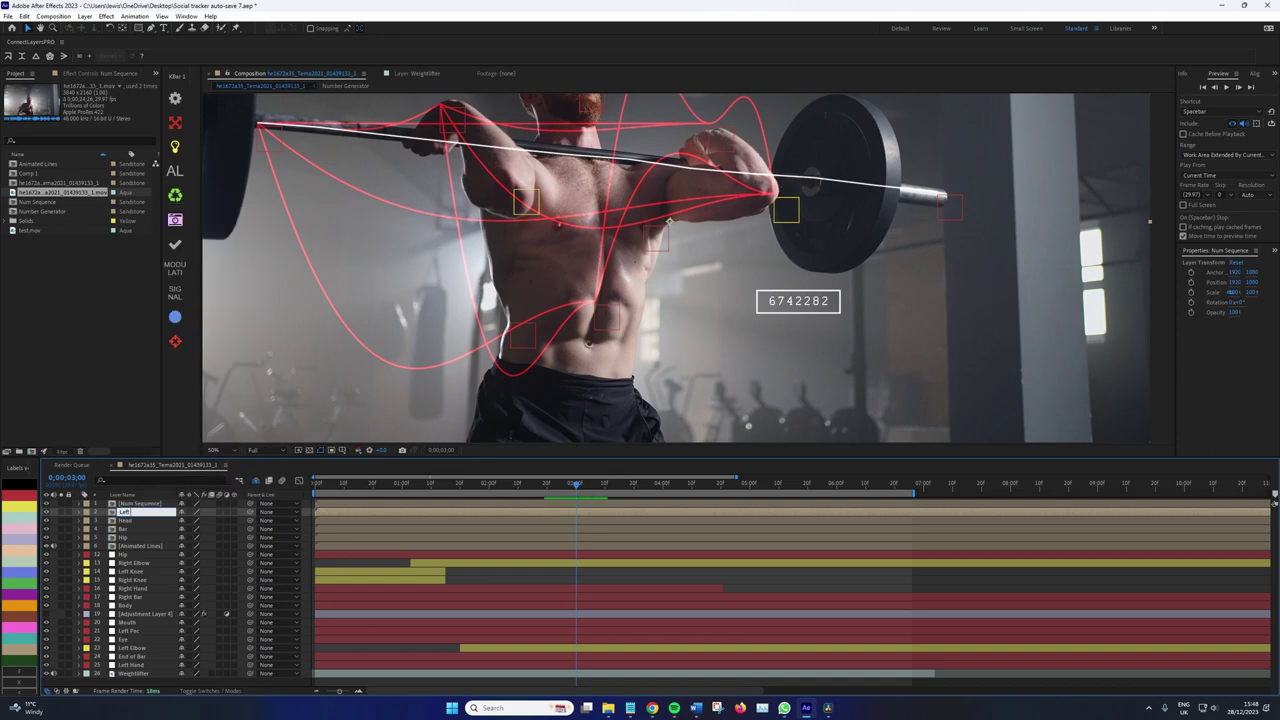
right_click(150, 503)
click(183, 480)
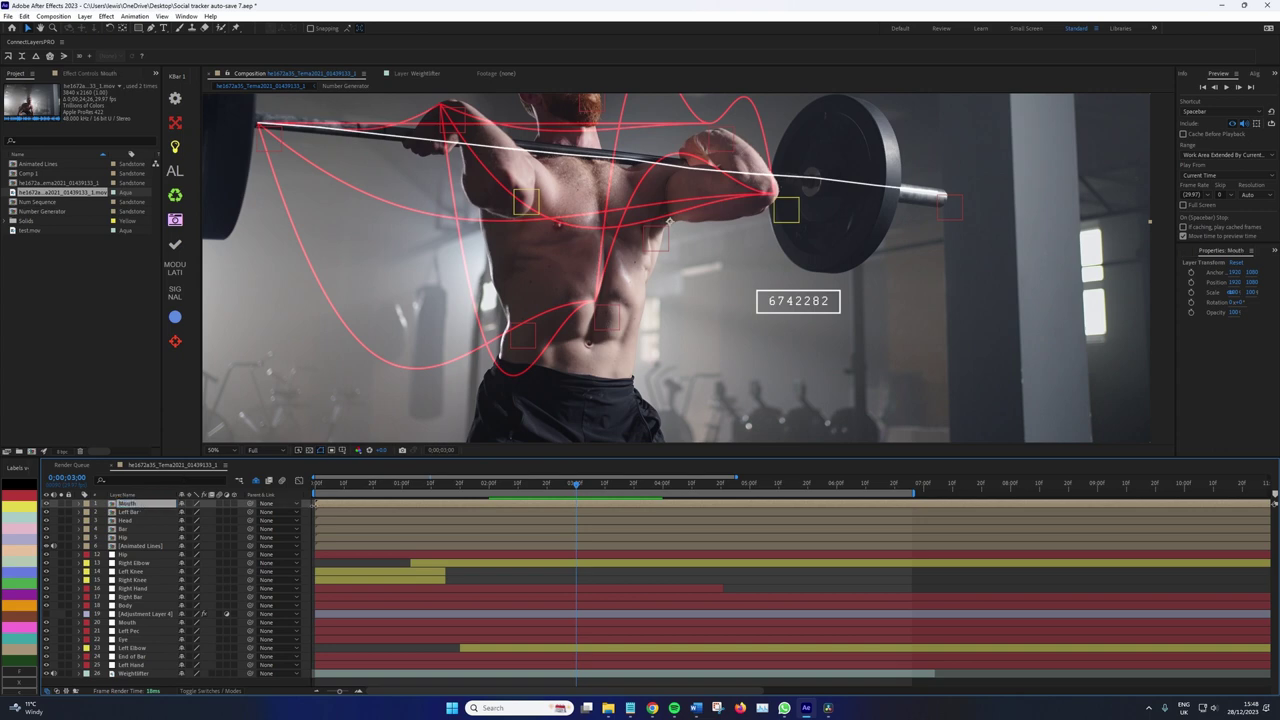
drag(329, 513, 310, 530)
drag(335, 537, 281, 544)
Move the Bar number box beside the Right Bar null, place its layer directly above that null and parent it to Right Bar.
click(133, 531)
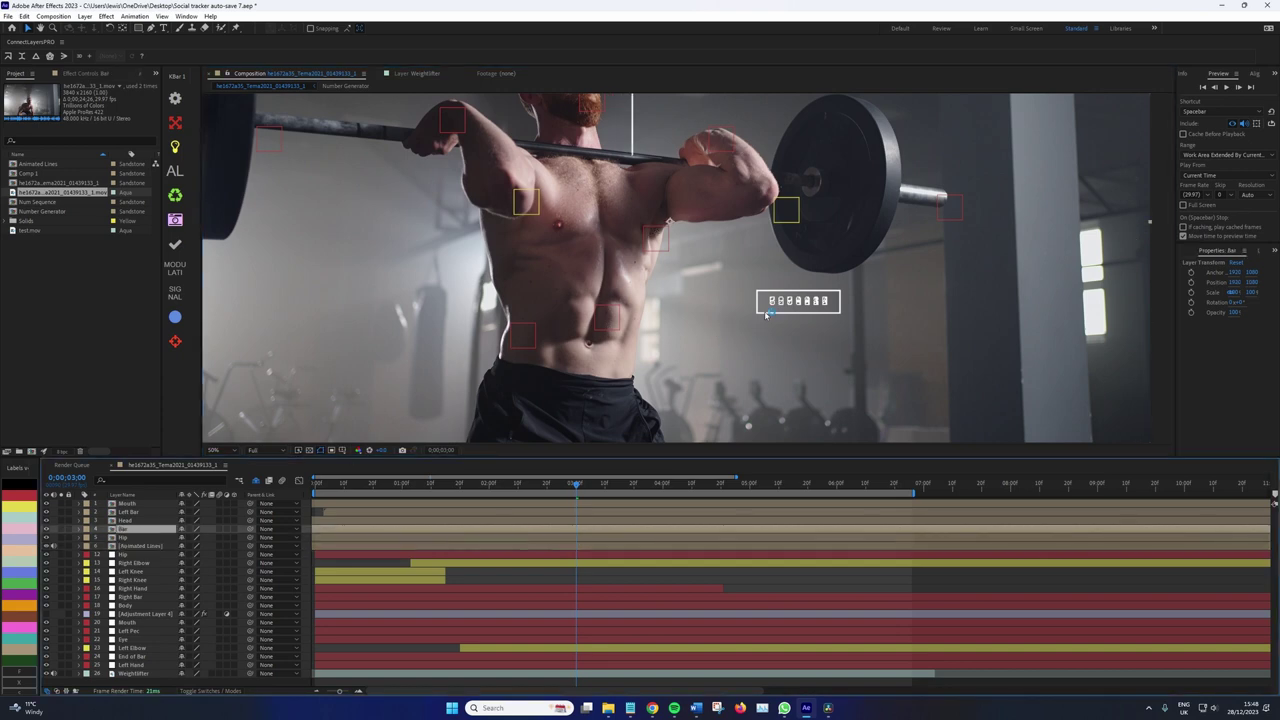
drag(765, 315, 754, 329)
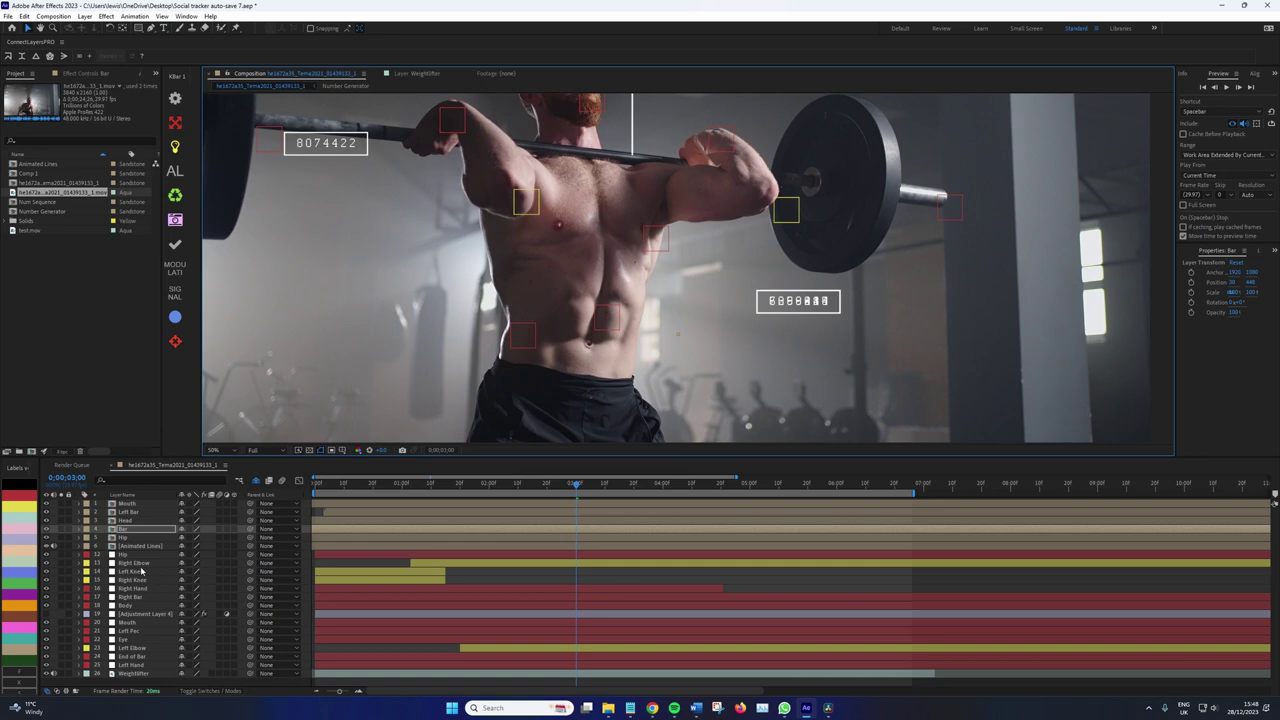
drag(130, 530, 147, 594)
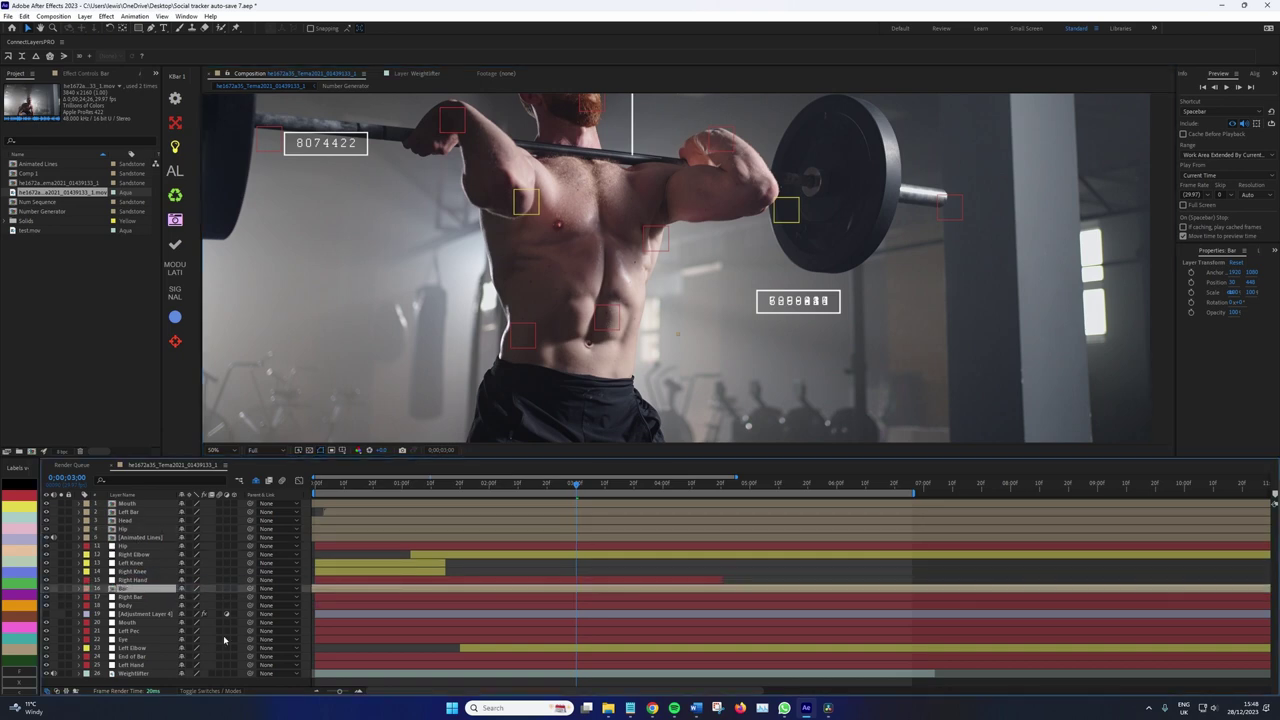
Position the Mouth, Hip and Left Bar number boxes at their tracked points and parent them to the Mouth, Hip and End of Bar nulls.
click(135, 504)
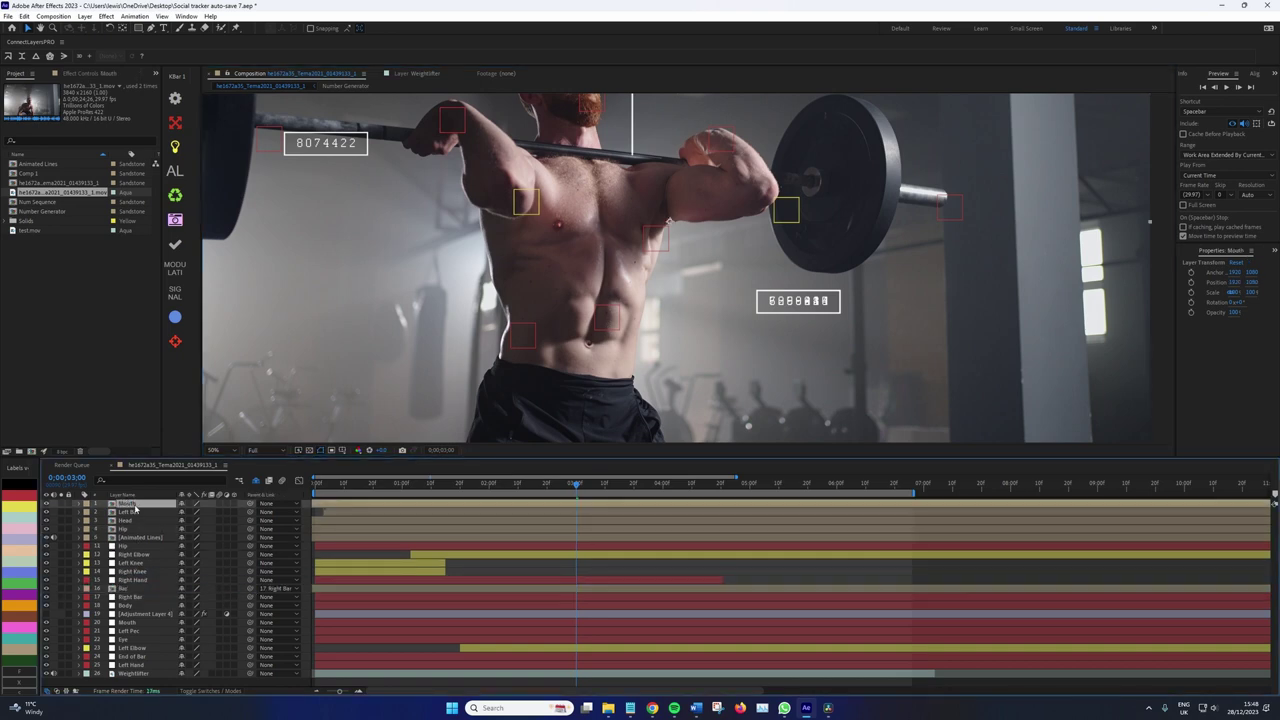
drag(145, 617, 145, 616)
drag(766, 314, 721, 324)
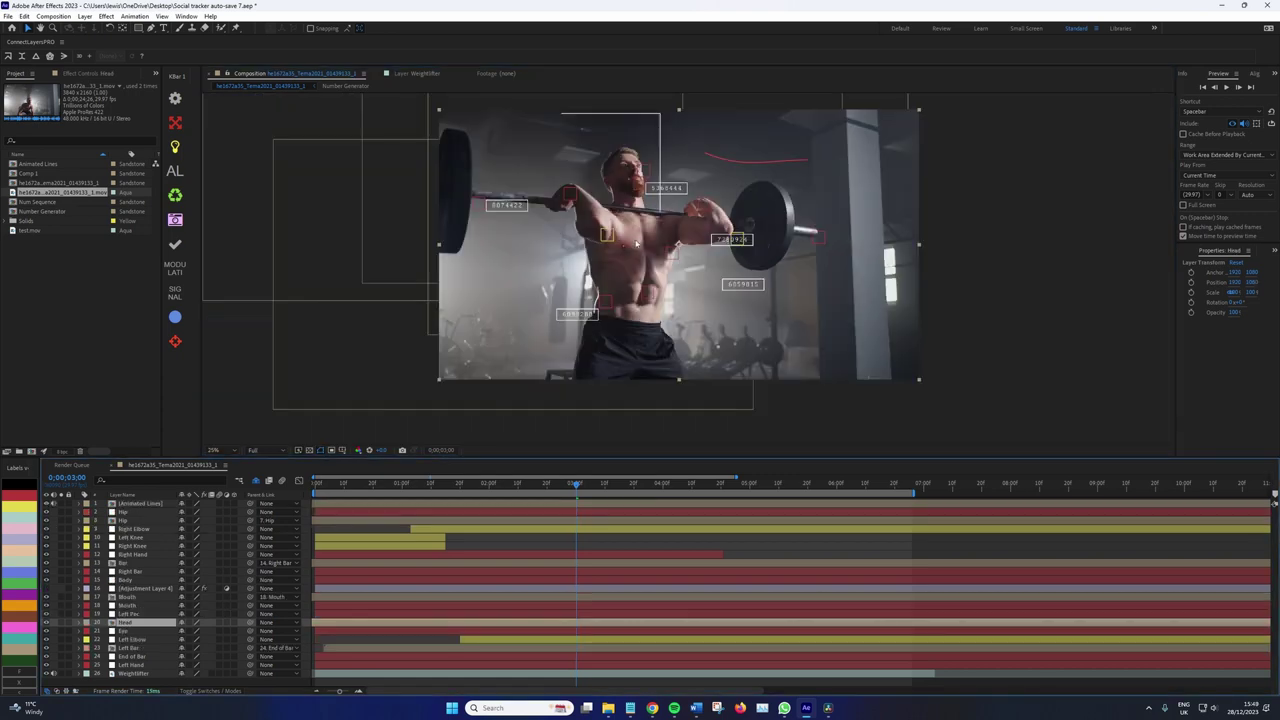
Position the Head number box beside the weightlifter's head and parent it to its tracked null.
click(741, 289)
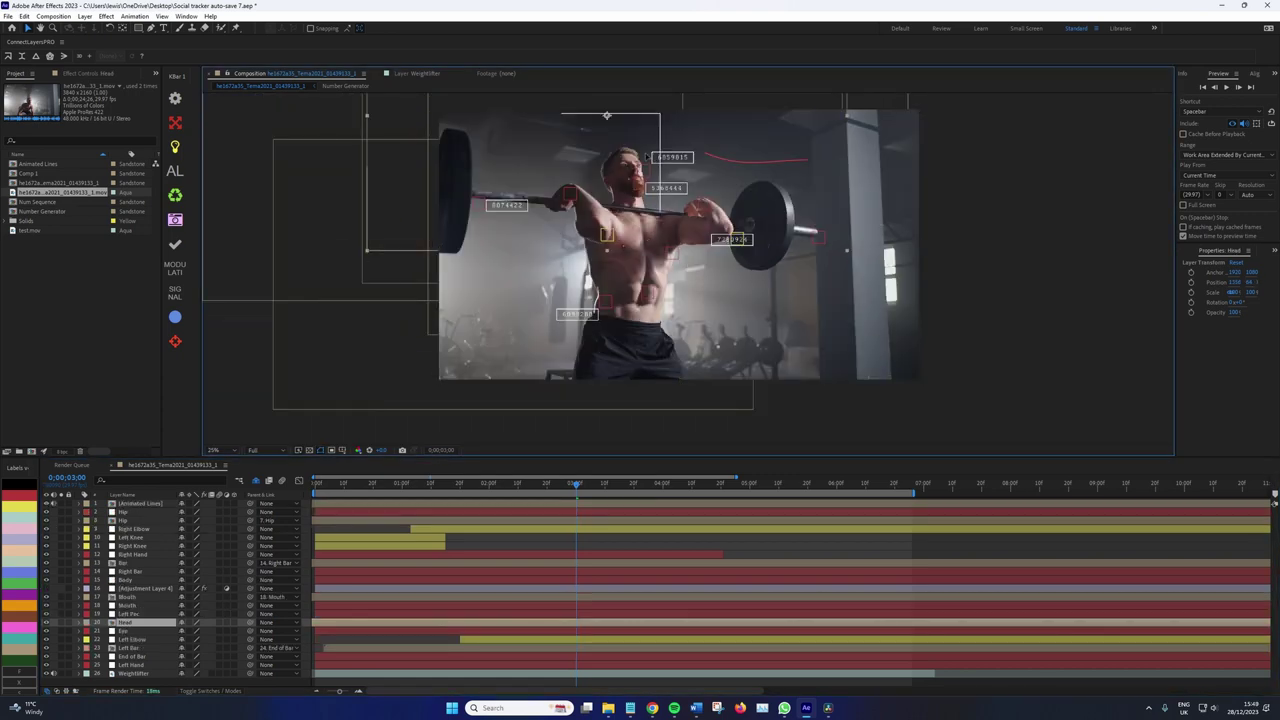
drag(249, 623, 149, 641)
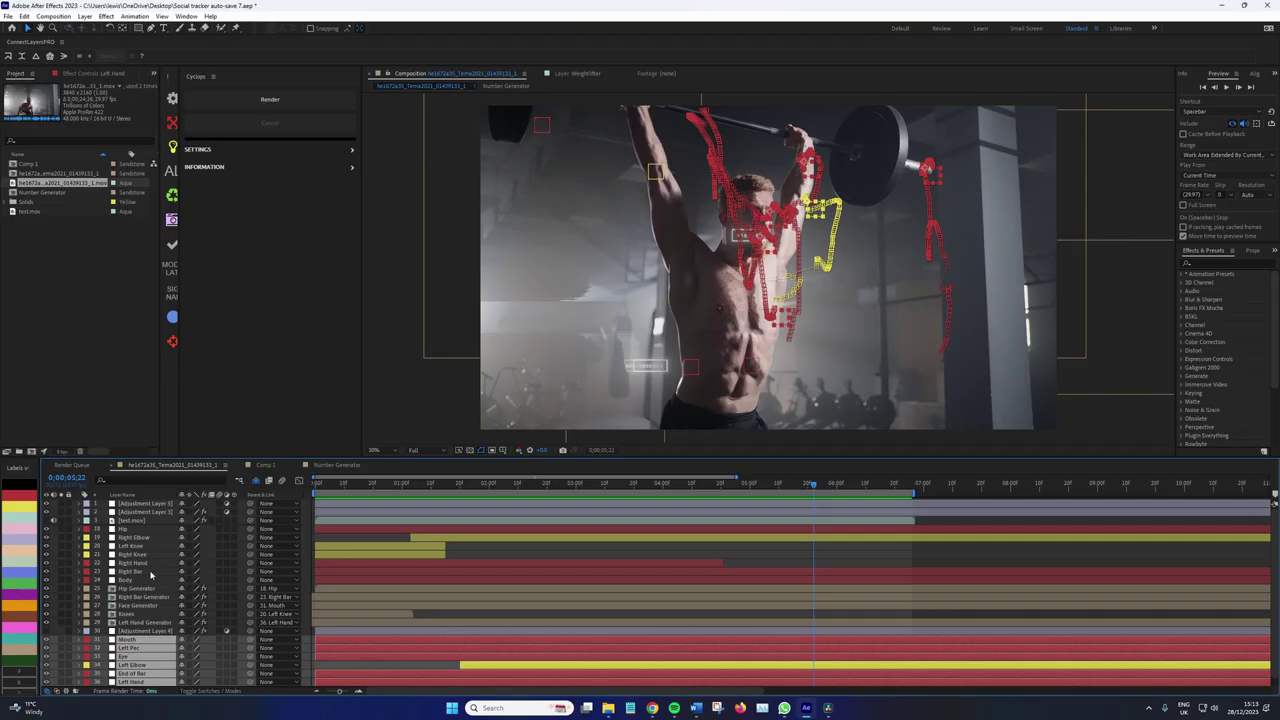
Add the Right Knee, Left Knee and Hip nulls to the selection and render with Cyclops to he1672a35_Tema2021_01439133_1.mp4 in the Test folder.
click(133, 554)
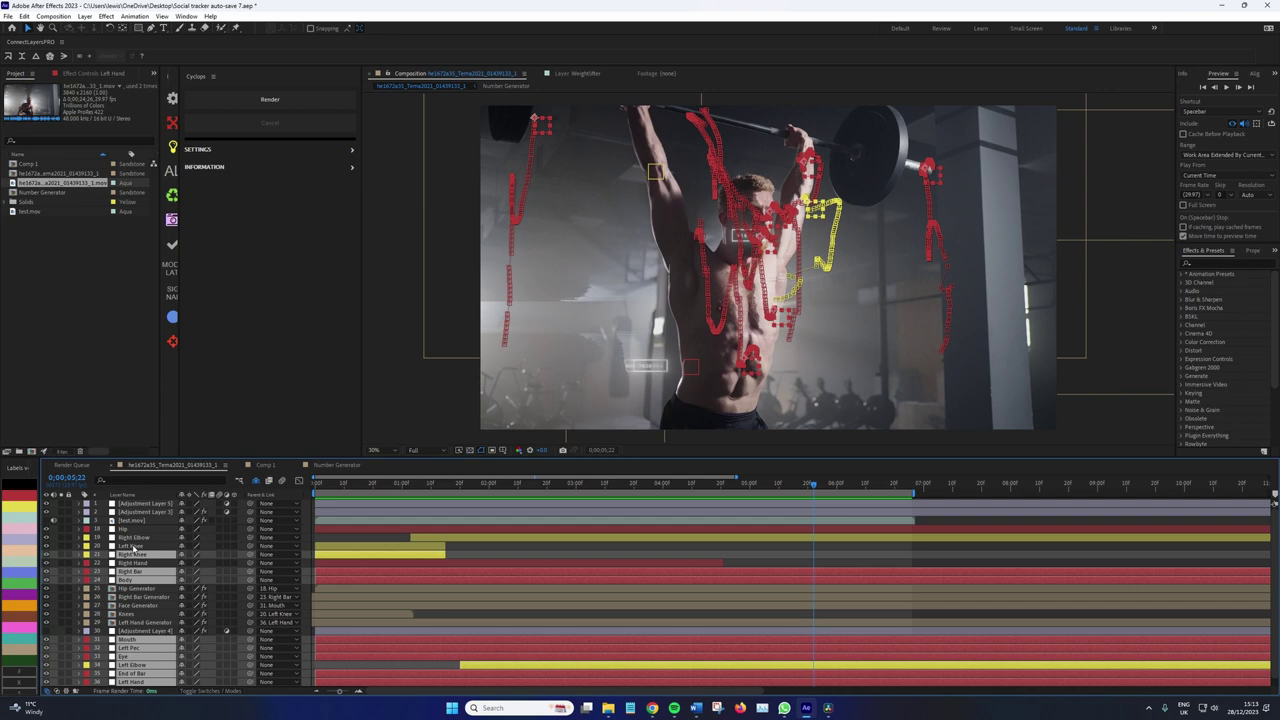
ctrl+click(128, 529)
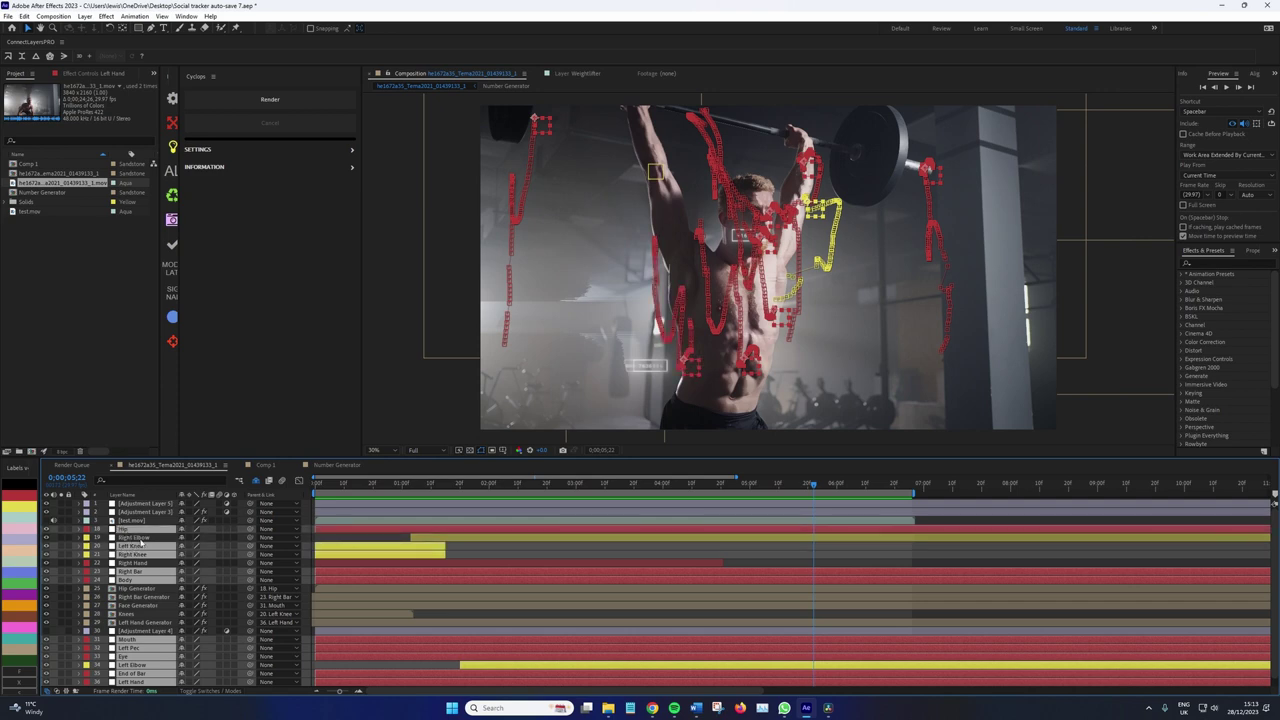
click(270, 100)
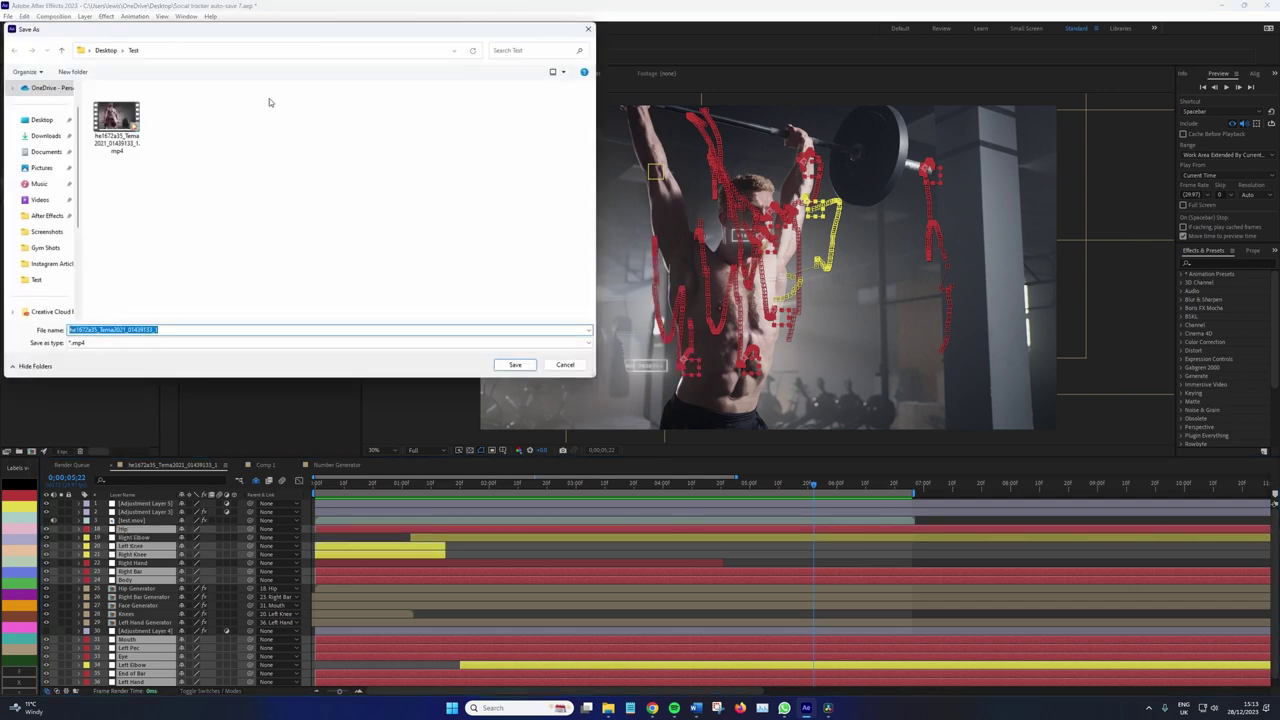
key(Return)
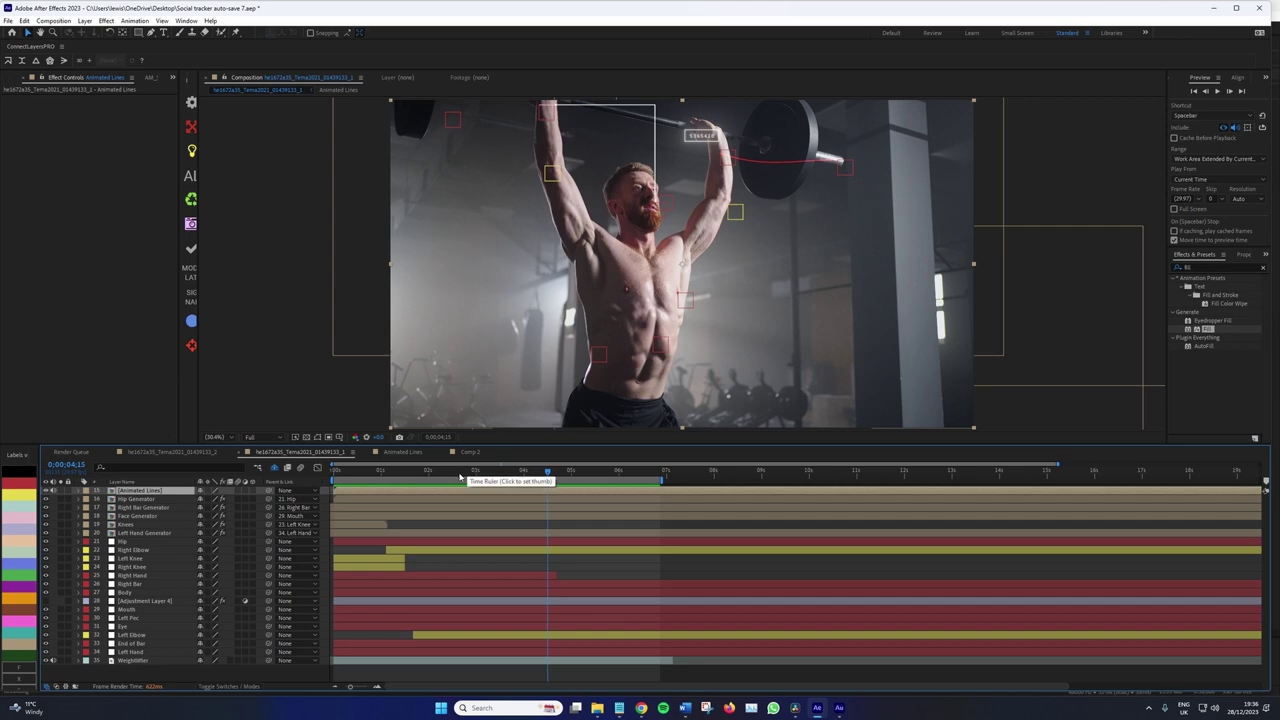
Preview the animated lines around 0;00;04;07, then switch to Chrome and examine the nouses_kou Instagram reference video's tracking look.
drag(459, 474, 535, 483)
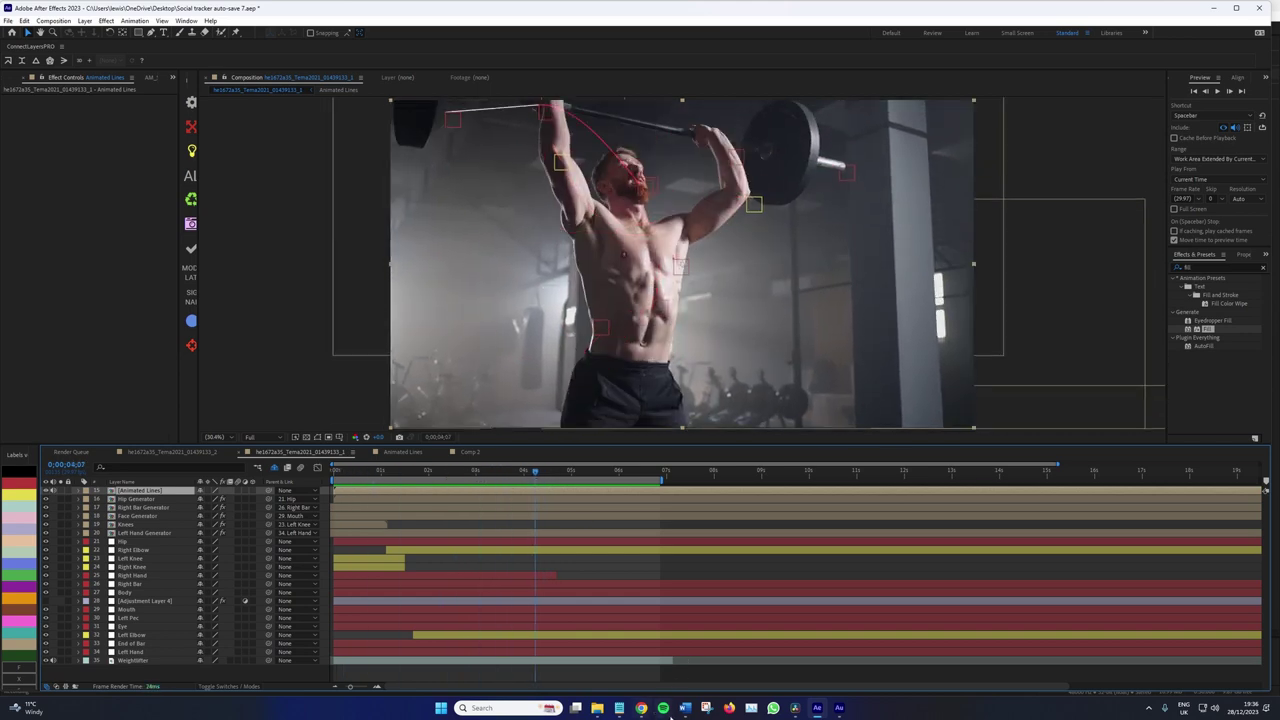
click(641, 710)
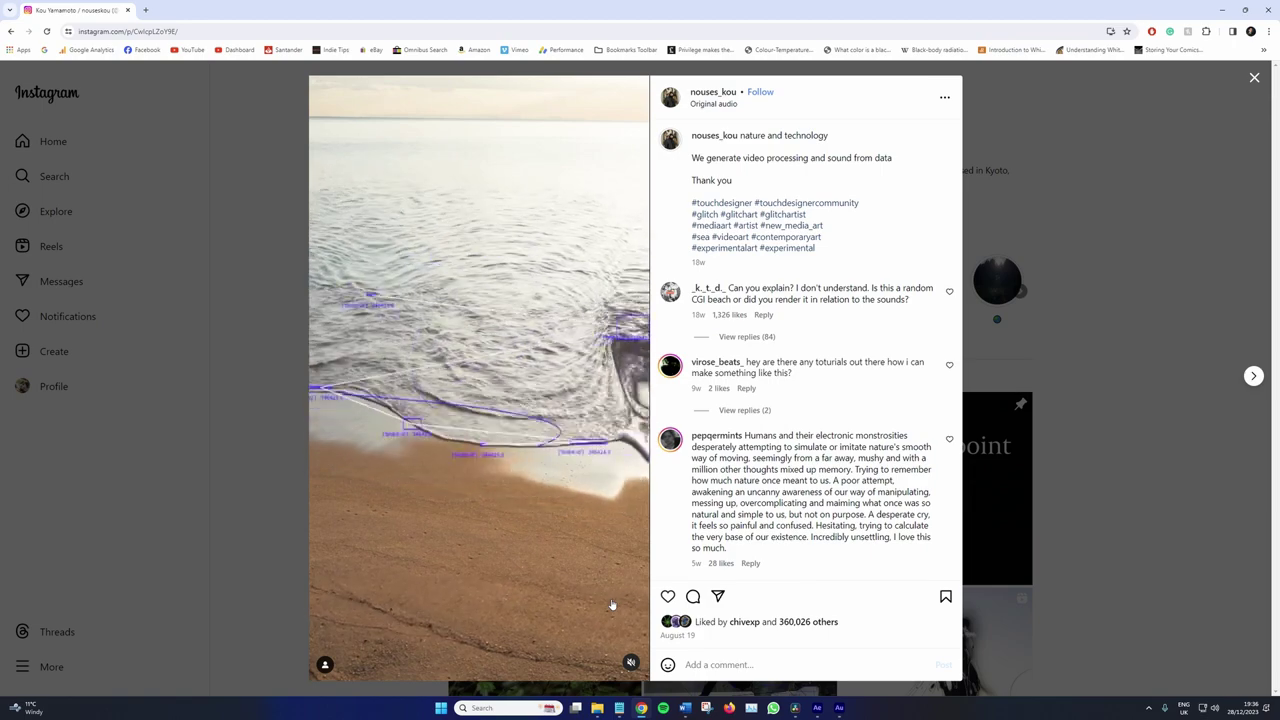
mouse_move(748, 629)
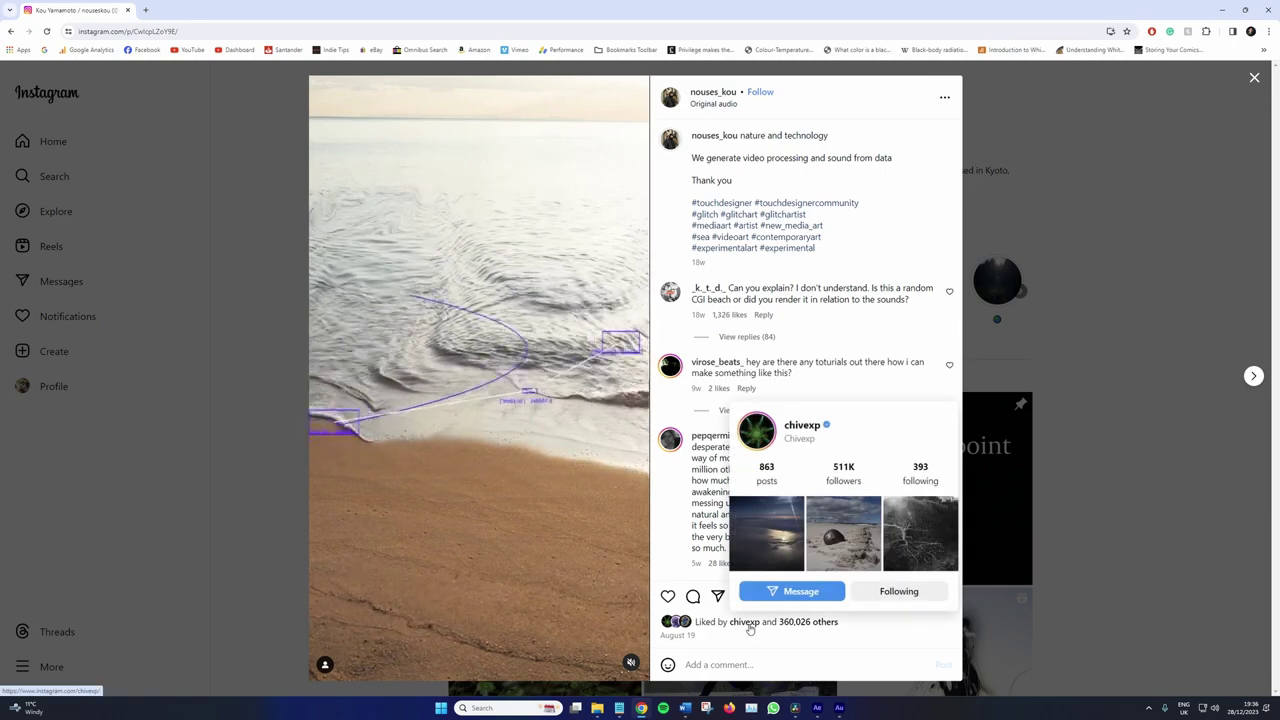